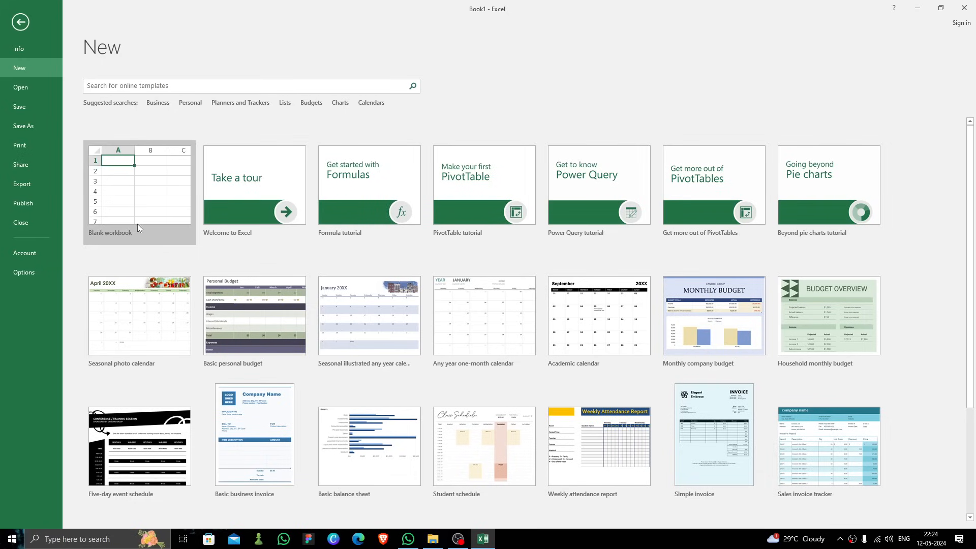
Step: Create a new blank workbook
left_click(164, 222)
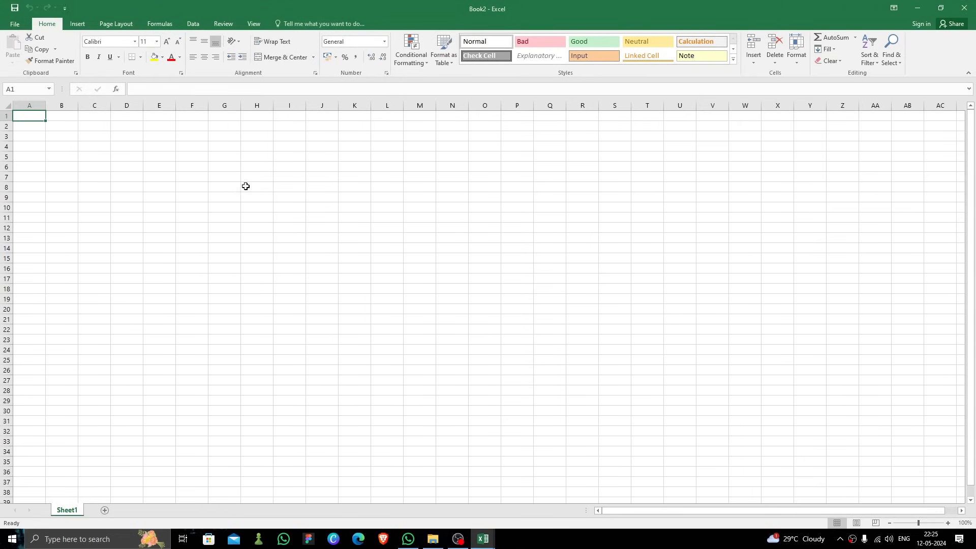
left_click(81, 136)
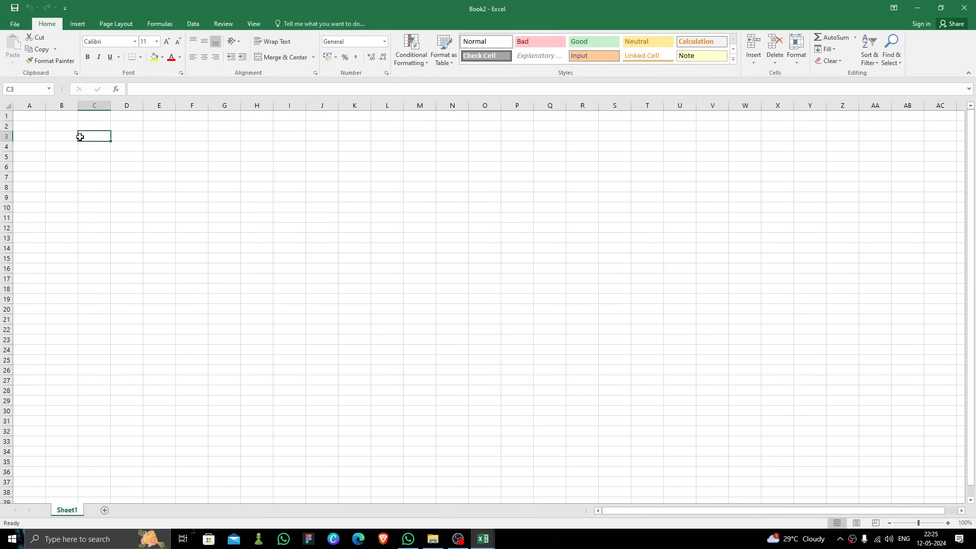
left_click(31, 127)
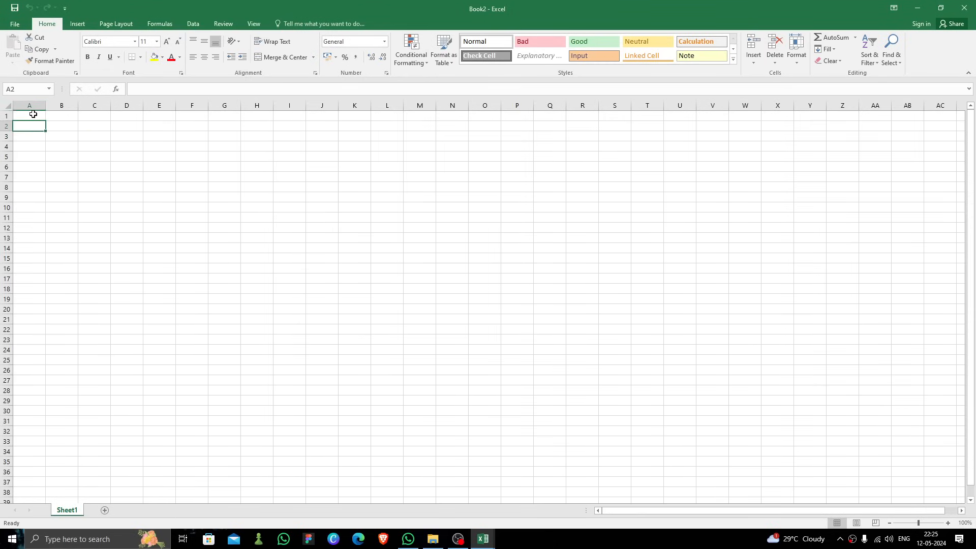
left_click(31, 115)
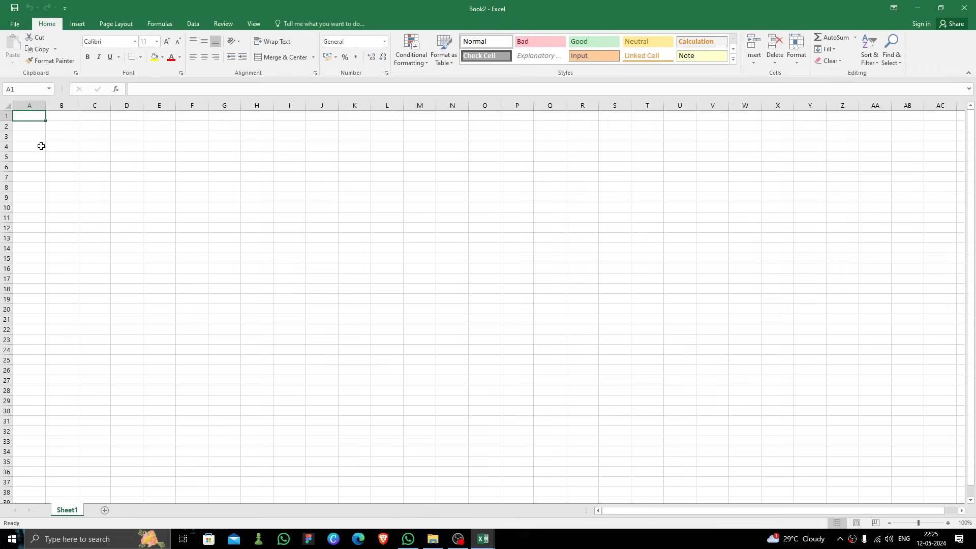
left_click(26, 137)
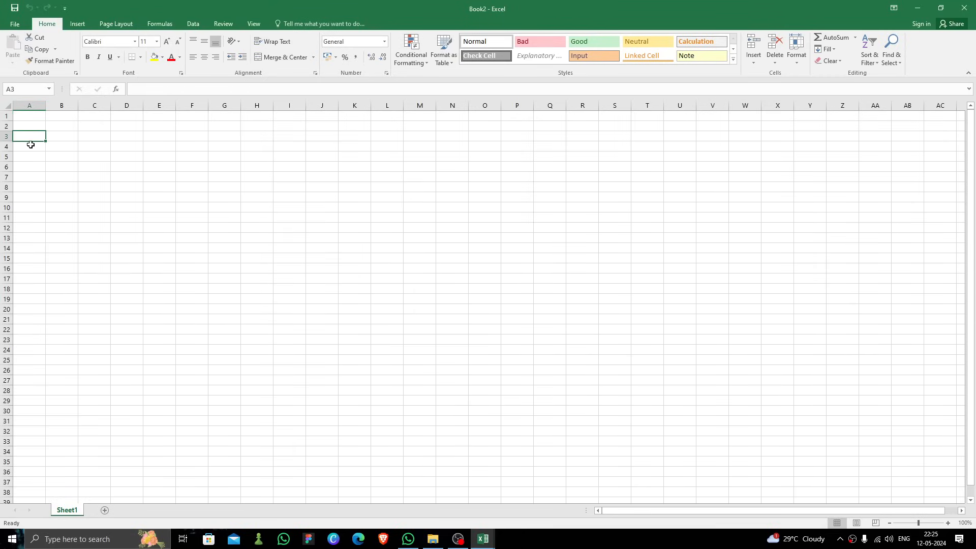
left_click(53, 141)
left_click(28, 138)
left_click(33, 125)
left_click(25, 116)
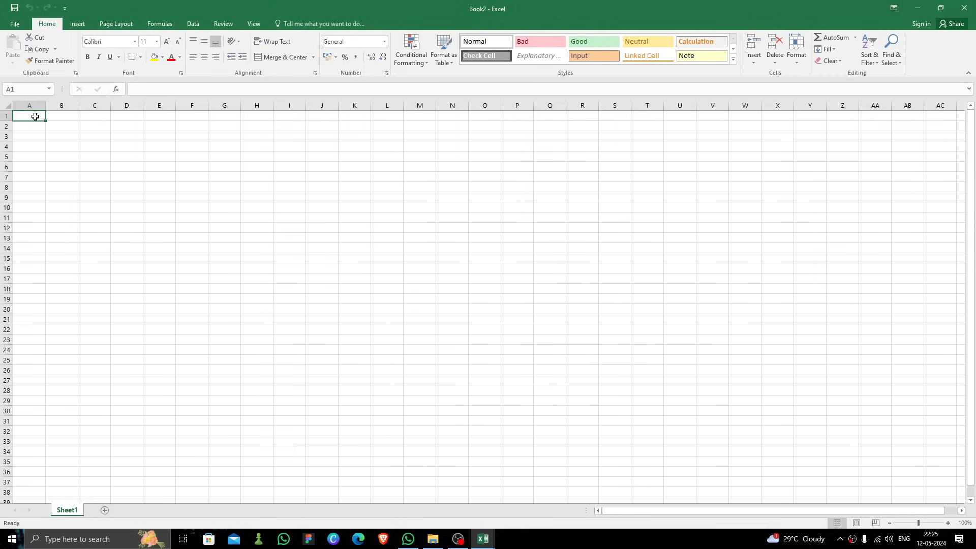
left_click(23, 147)
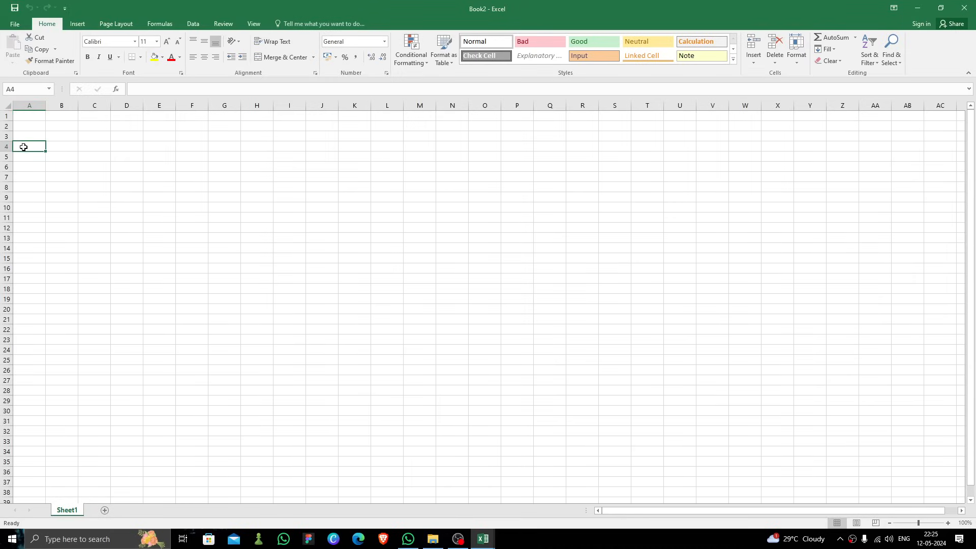
left_click(26, 119)
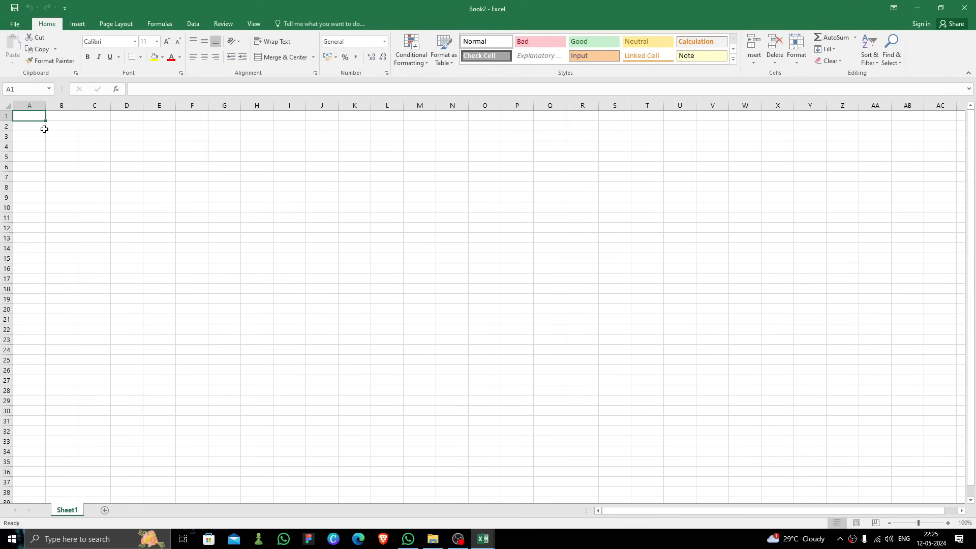
Step: Enter the greeting Hi in cell A1
type("Hi")
key("Return")
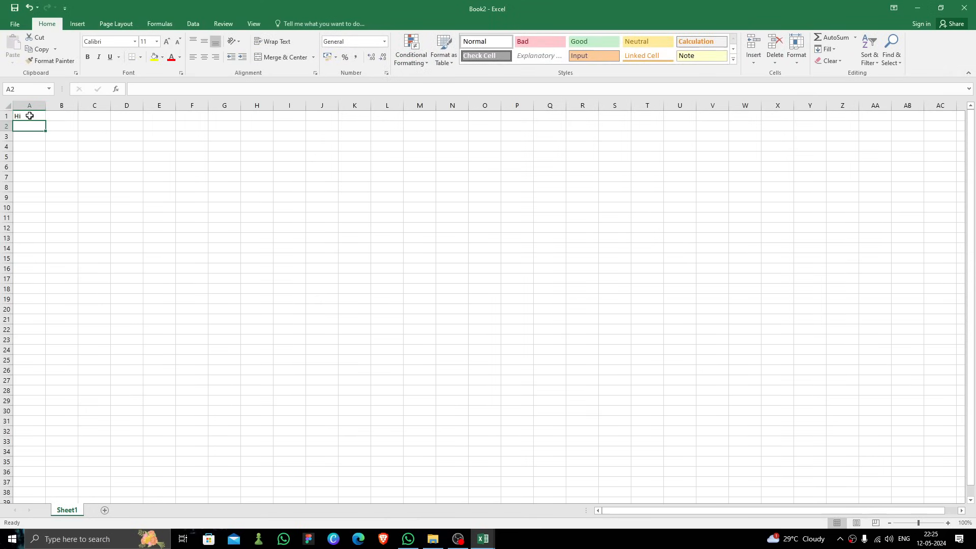
Step: Change the font of cell A1 to Arial Black at size 16
left_click(29, 115)
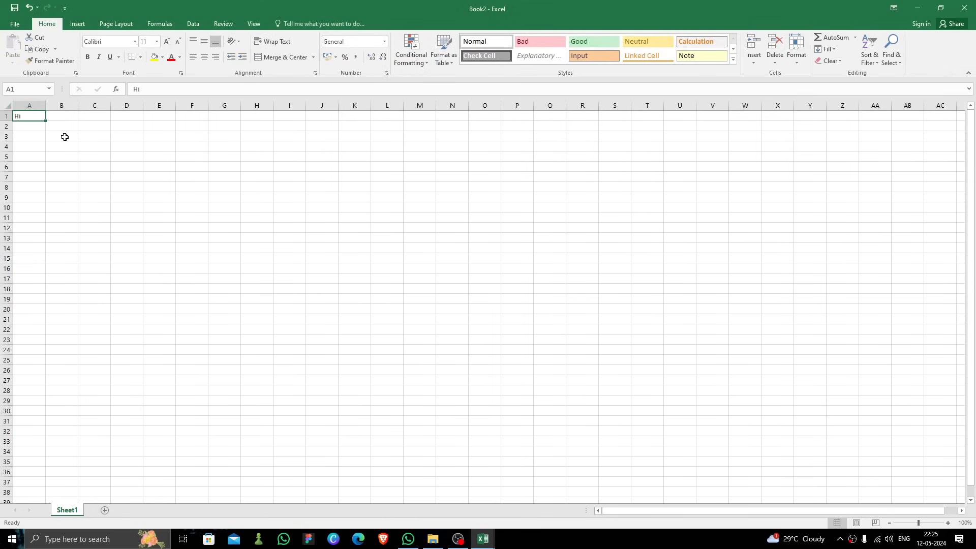
left_click(135, 42)
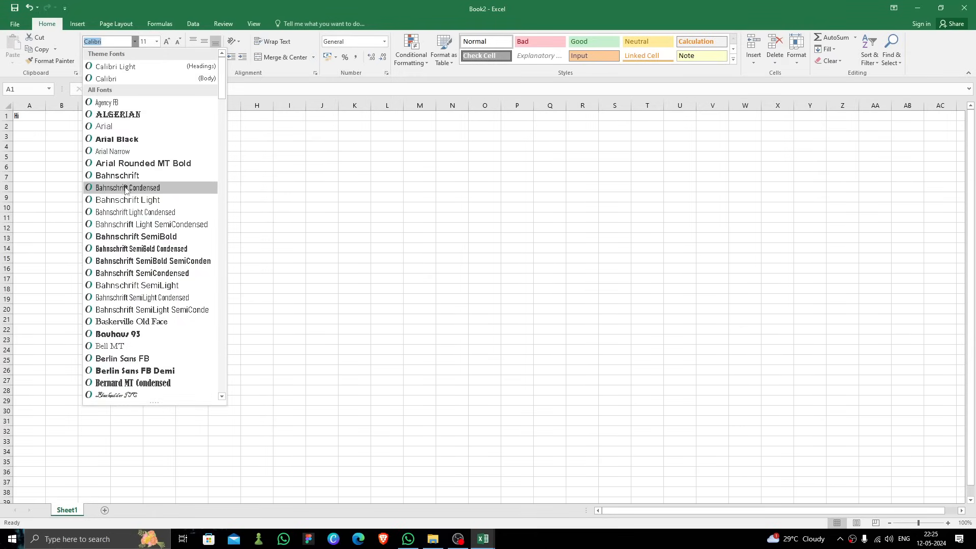
left_click(126, 139)
left_click(157, 41)
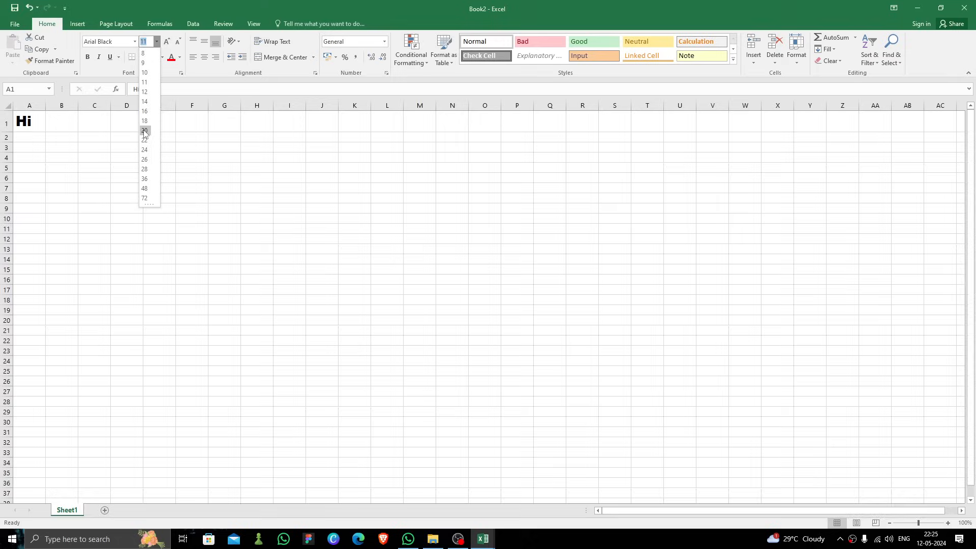
left_click(145, 111)
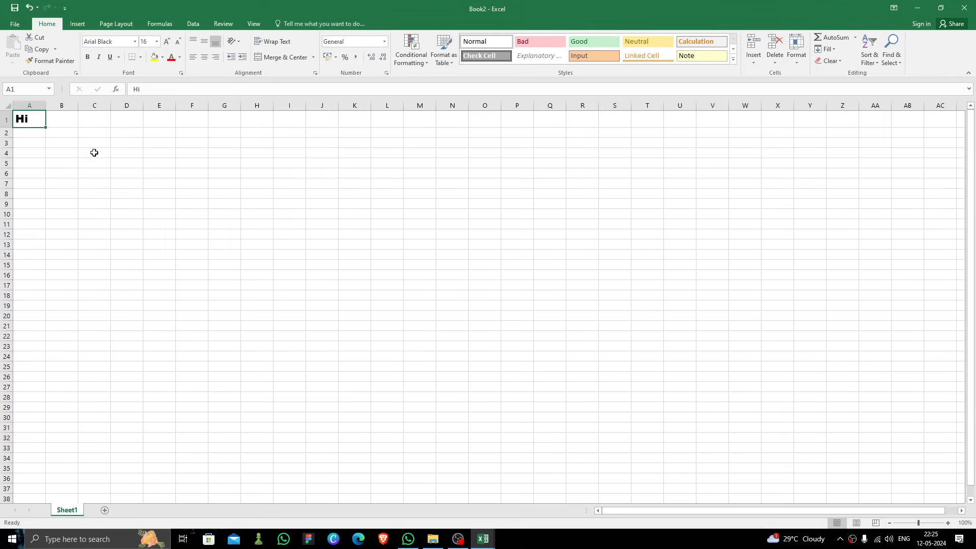
Step: Center the text of cell A1 horizontally
left_click(40, 139)
left_click(36, 129)
left_click(32, 118)
left_click(196, 46)
left_click(203, 44)
left_click(215, 42)
left_click(212, 56)
left_click(197, 60)
left_click(203, 59)
left_click(56, 119)
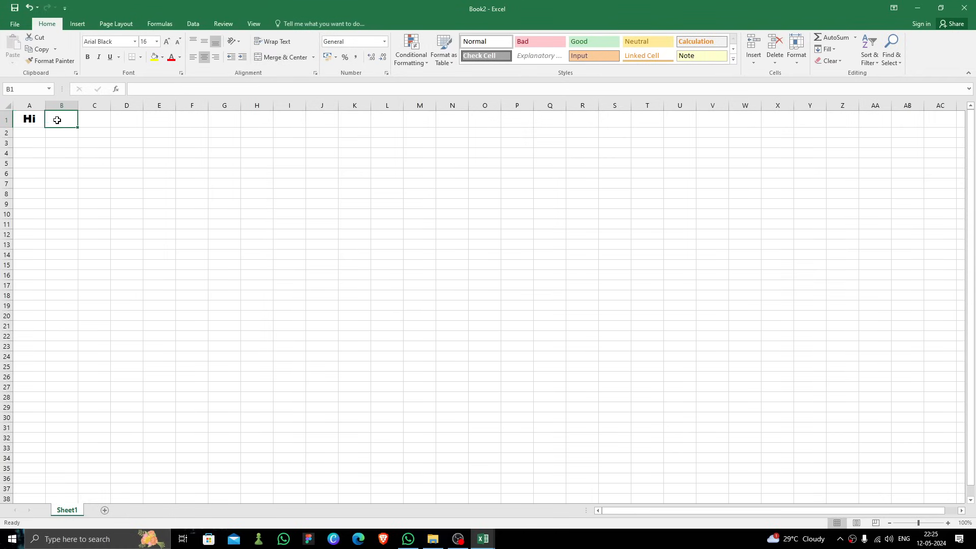
Step: Apply the Good cell style to cell A1
left_click(35, 118)
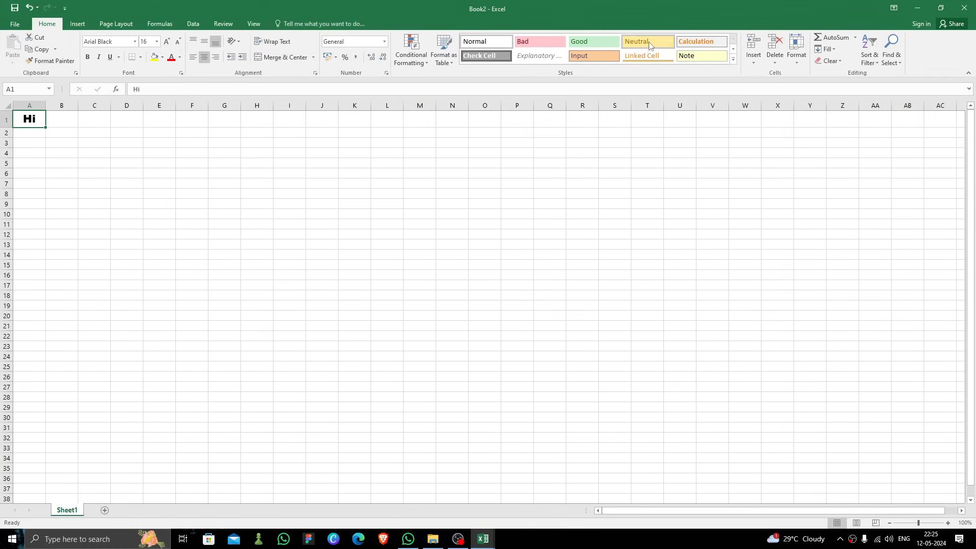
left_click(597, 45)
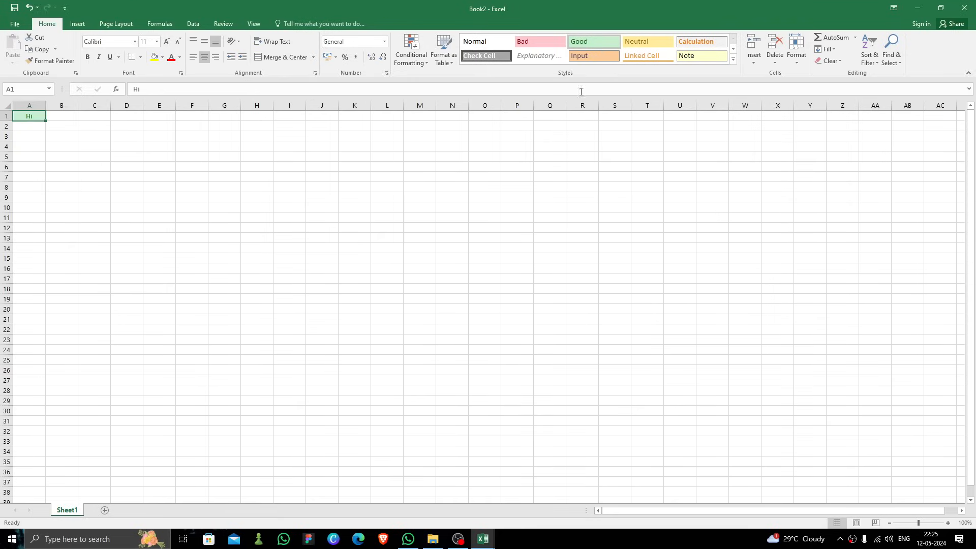
Step: Enter the subjects maths and english in cells A2 and A3
left_click(85, 128)
left_click(134, 118)
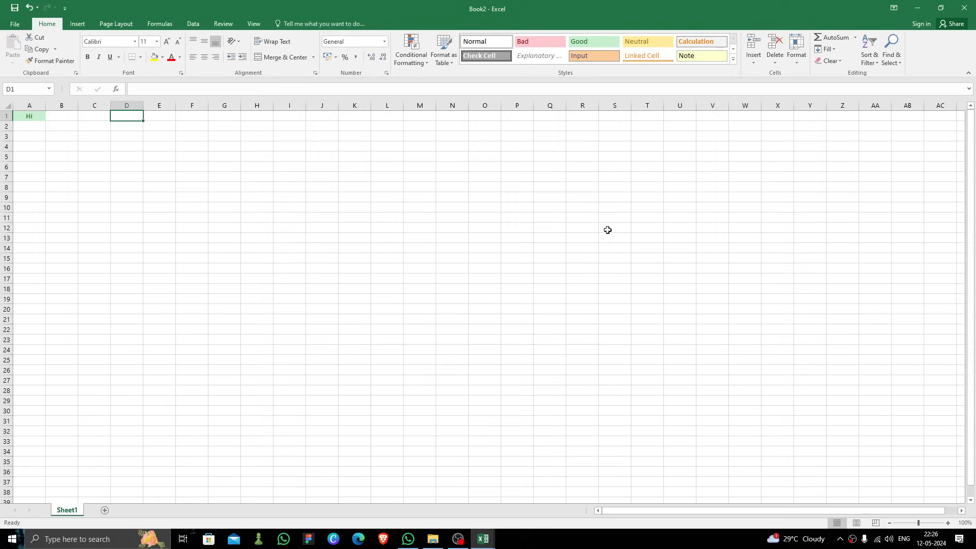
left_click(40, 127)
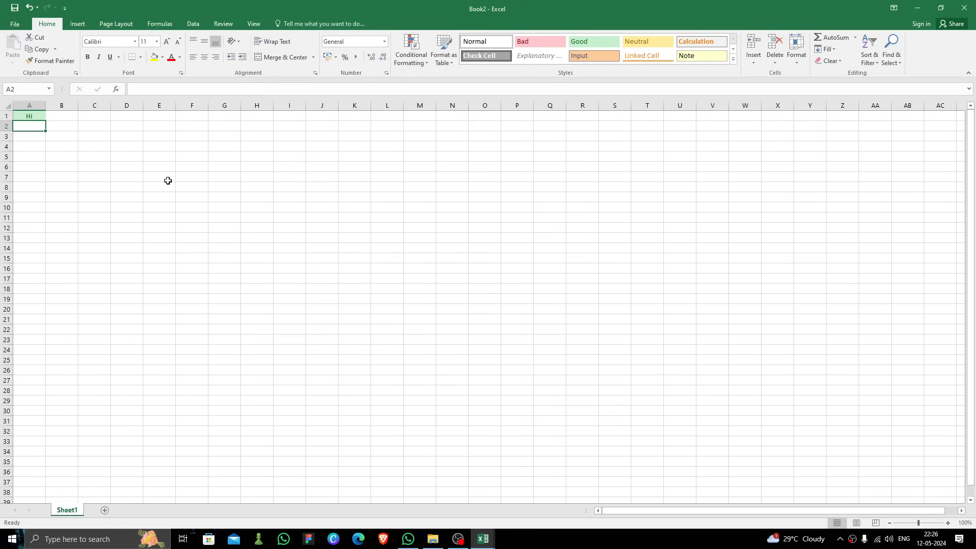
type("maths")
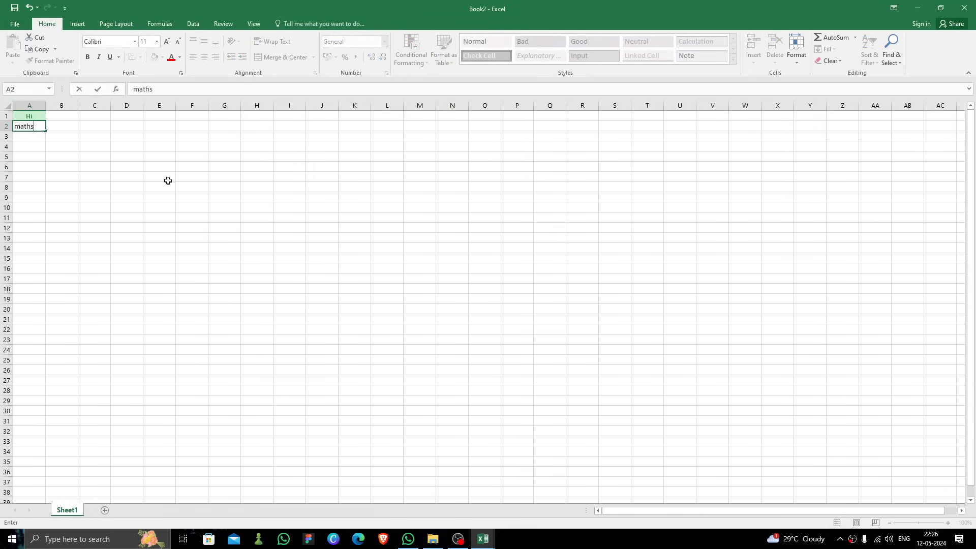
key("Return")
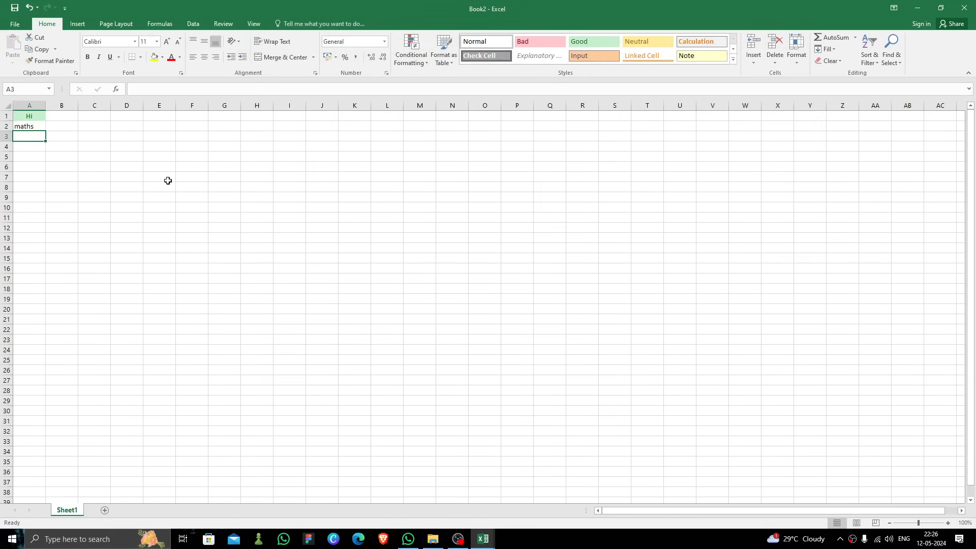
type("english")
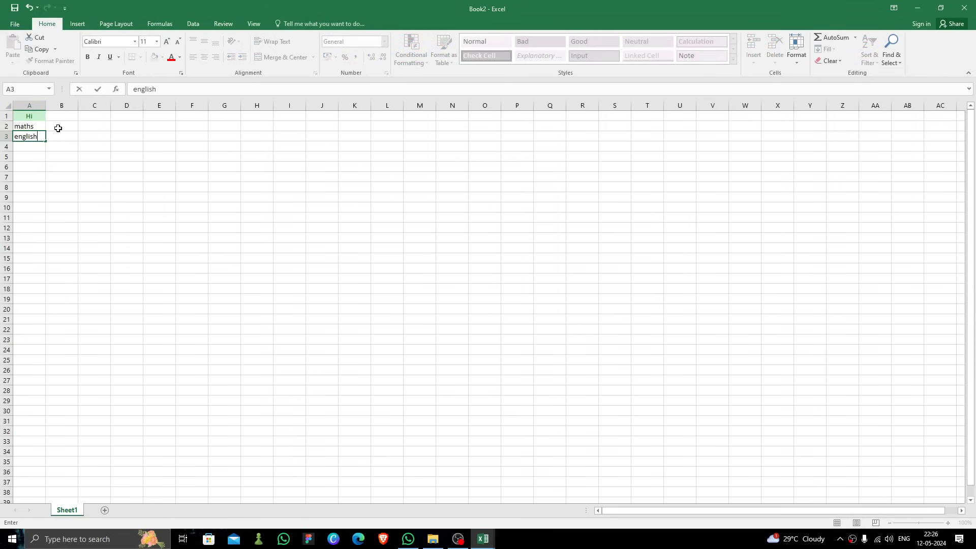
left_click(59, 126)
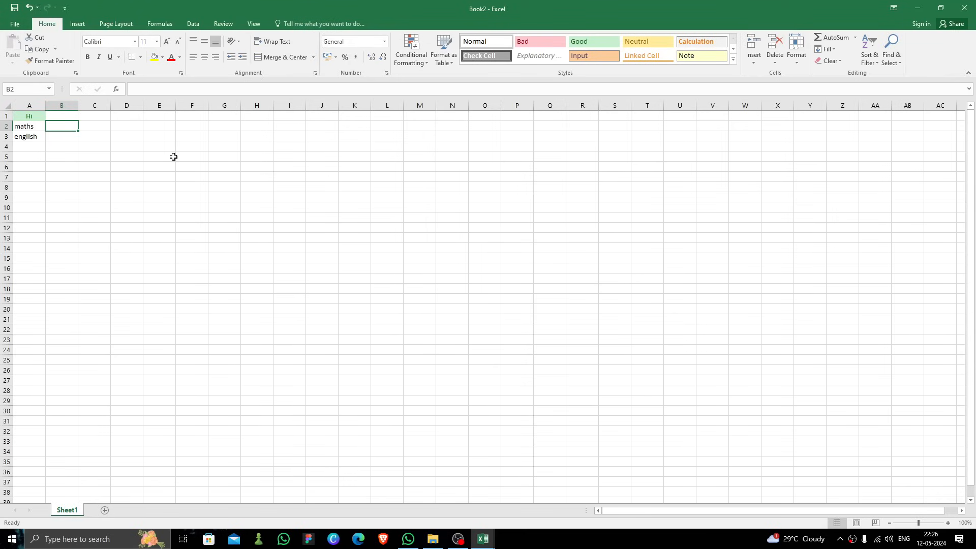
Step: Enter the scores 70 for maths and 30 for english in column B
type("70")
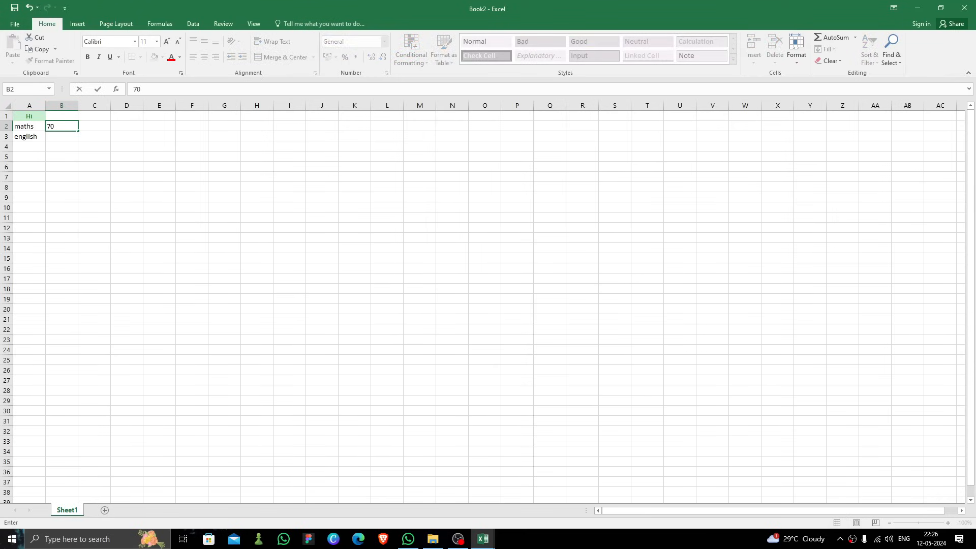
left_click(65, 136)
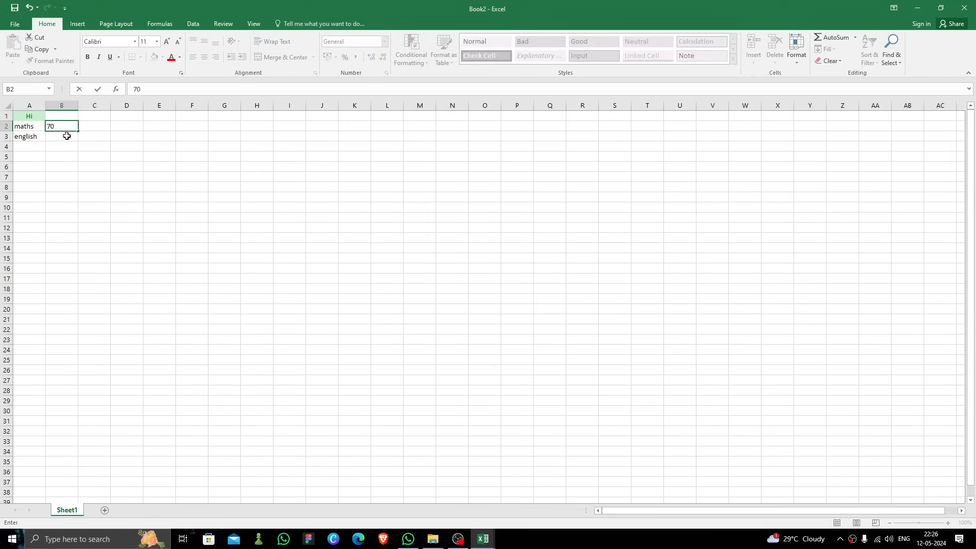
type("30")
left_click(202, 169)
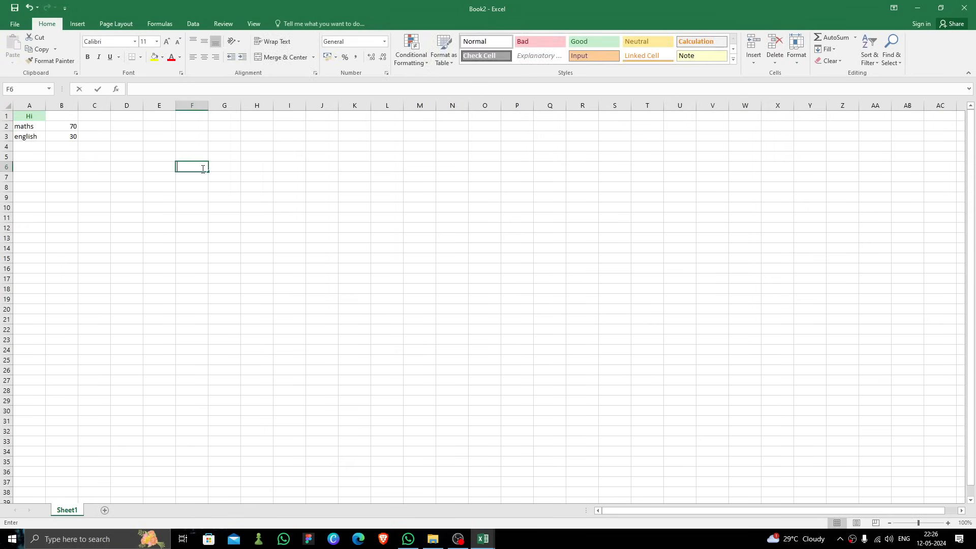
Step: Apply the Bad cell style to the english score and the Good style to the maths score
left_click(59, 144)
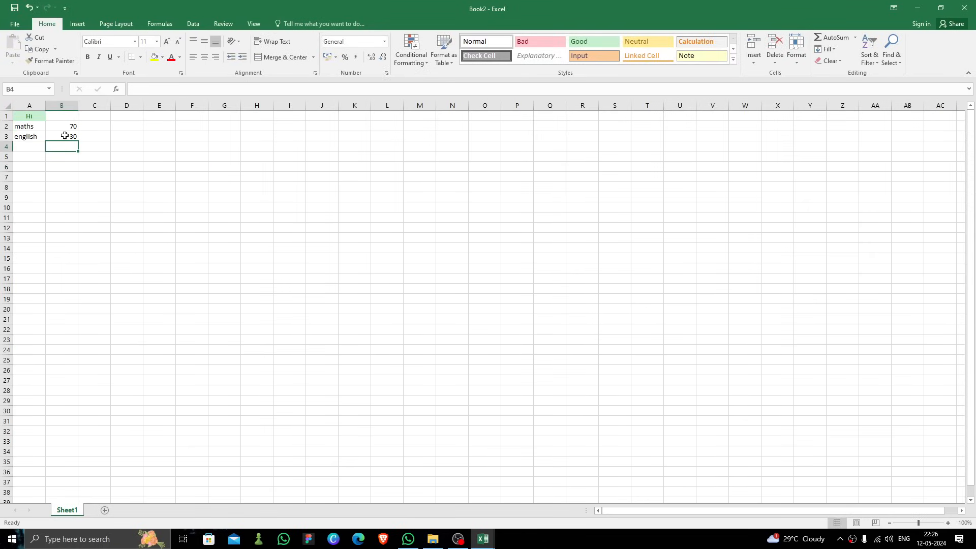
left_click(65, 136)
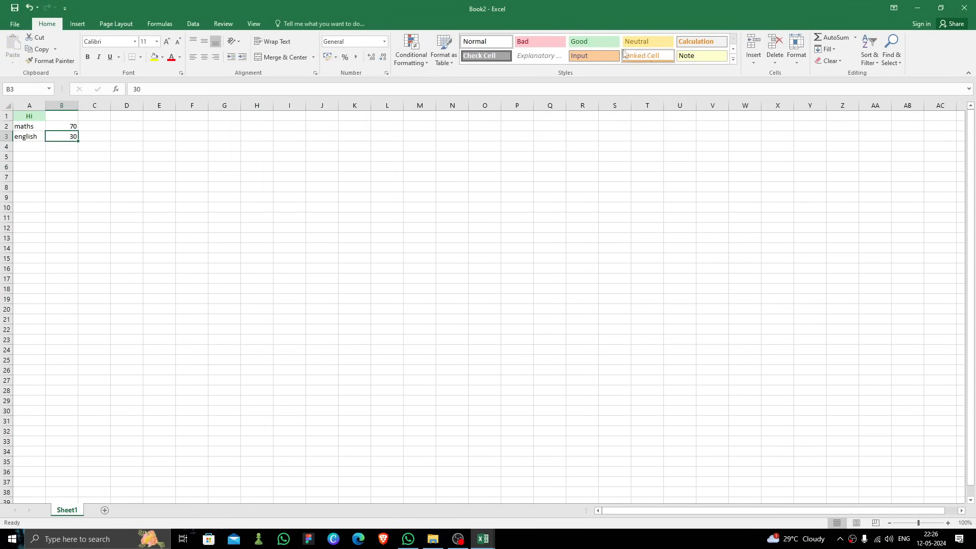
left_click(538, 41)
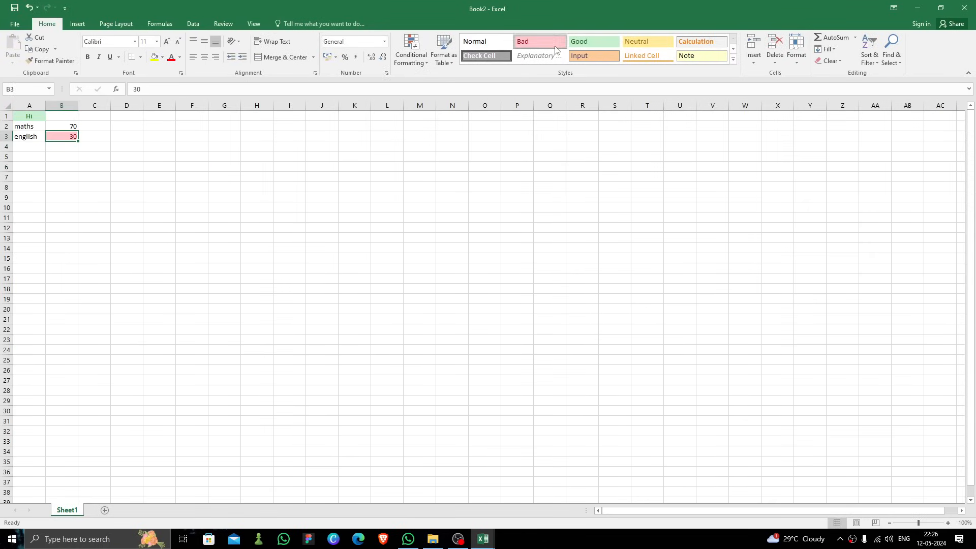
left_click(72, 125)
left_click(596, 45)
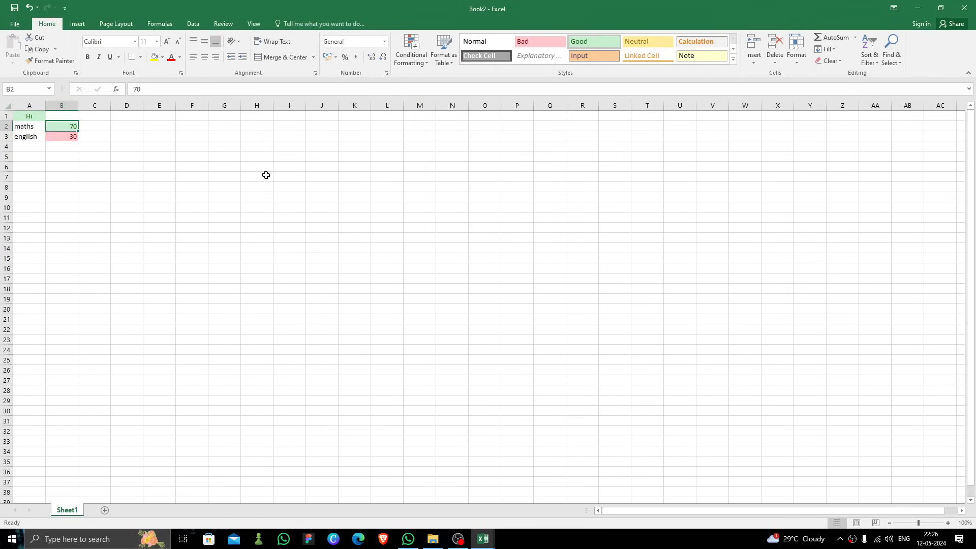
left_click(87, 145)
left_click(70, 126)
left_click(104, 128)
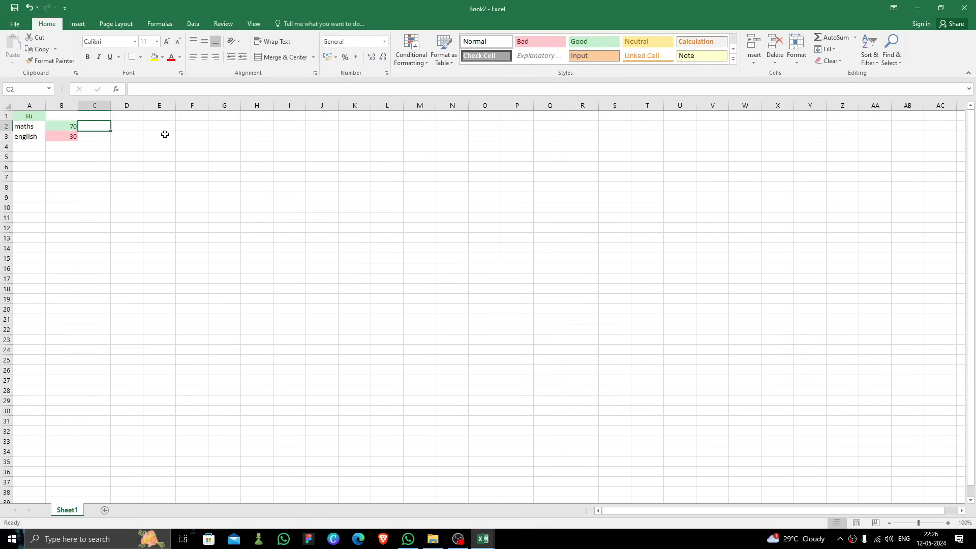
Step: Enter the remark "you have to be more active in class" in cell A7
left_click(34, 178)
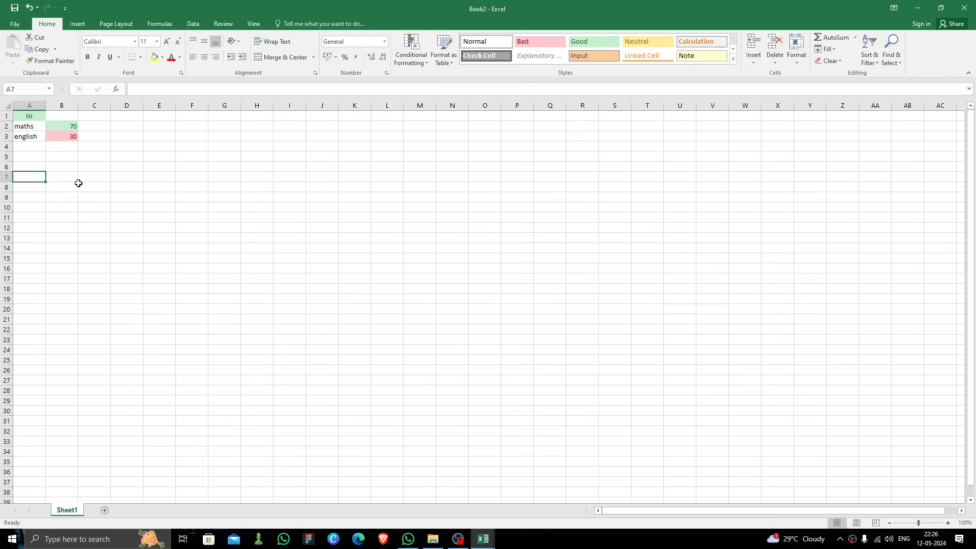
type("yo")
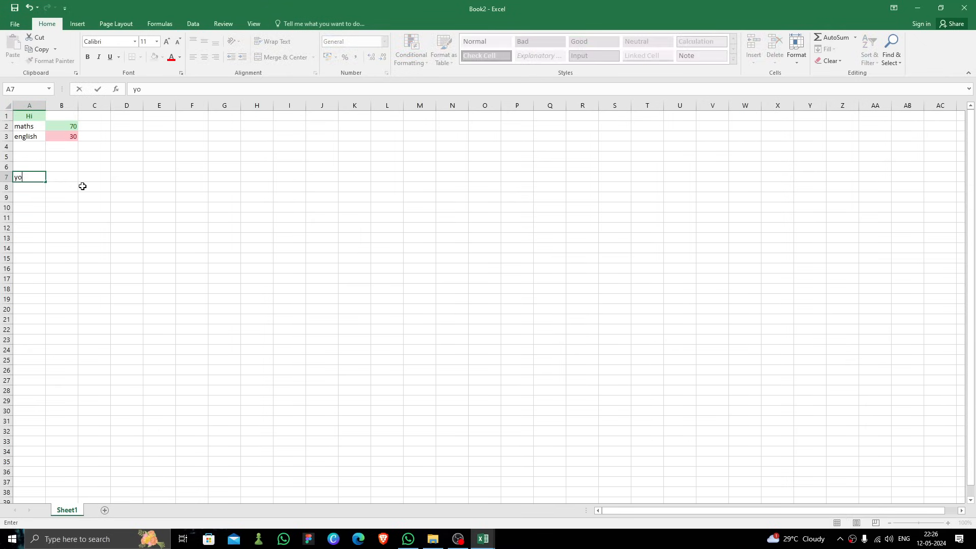
type("u have to be more active in class")
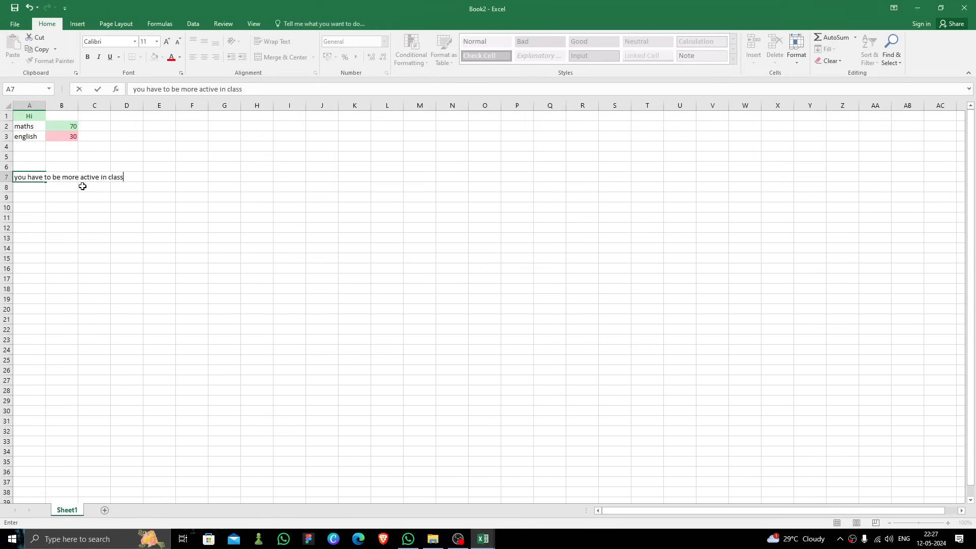
left_click(53, 187)
left_click(37, 187)
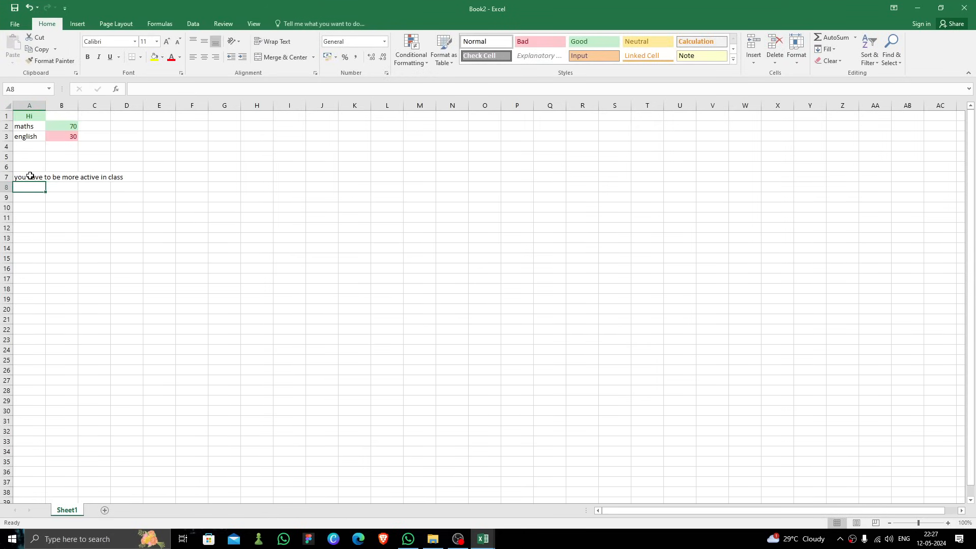
left_click(31, 177)
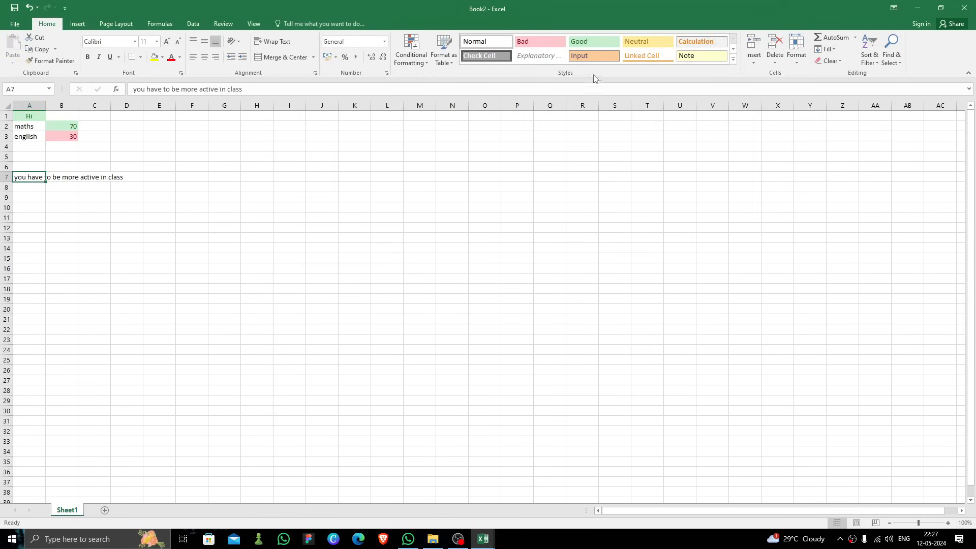
Step: Apply the Note cell style to the remark in cell A7
left_click(700, 56)
left_click(76, 208)
left_click(42, 187)
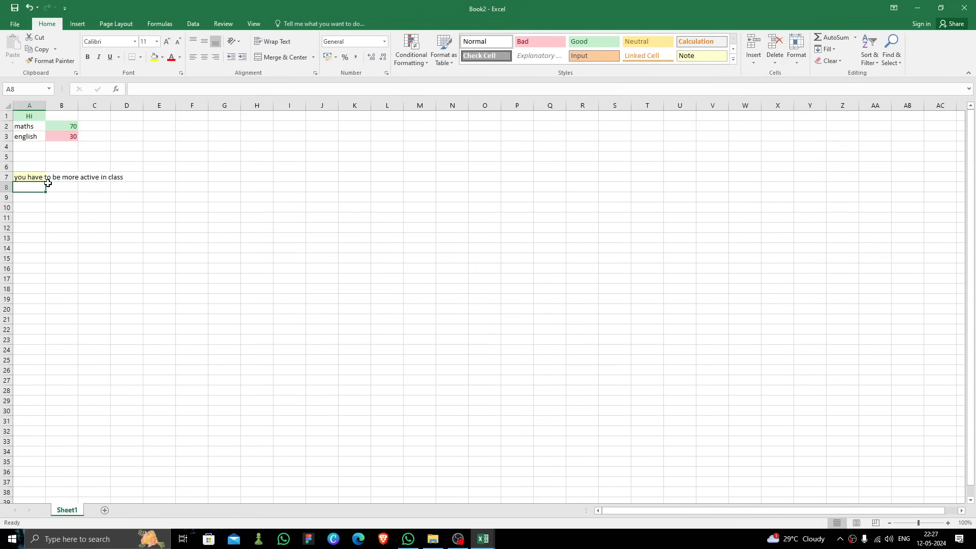
left_click(39, 177)
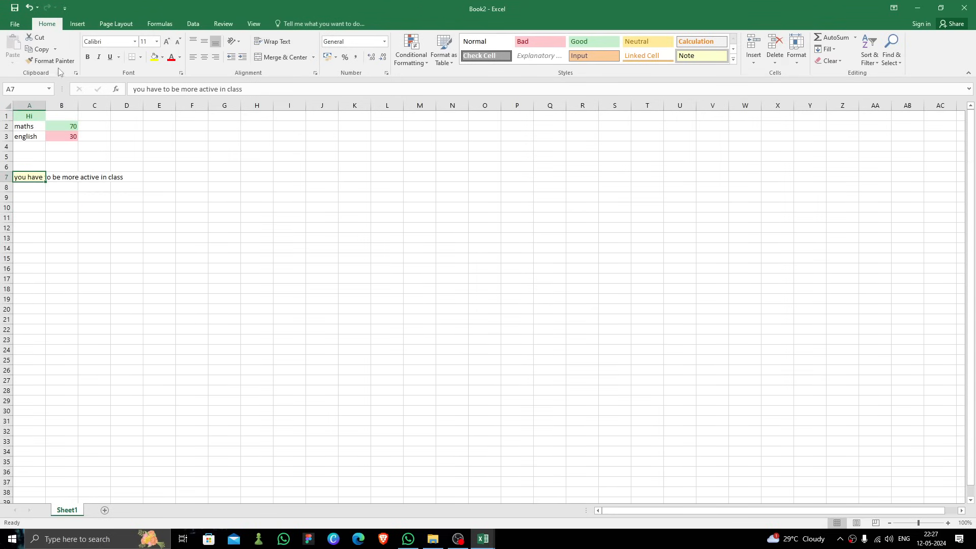
Step: Insert a table at cell D2 without a header row in the data
left_click(78, 24)
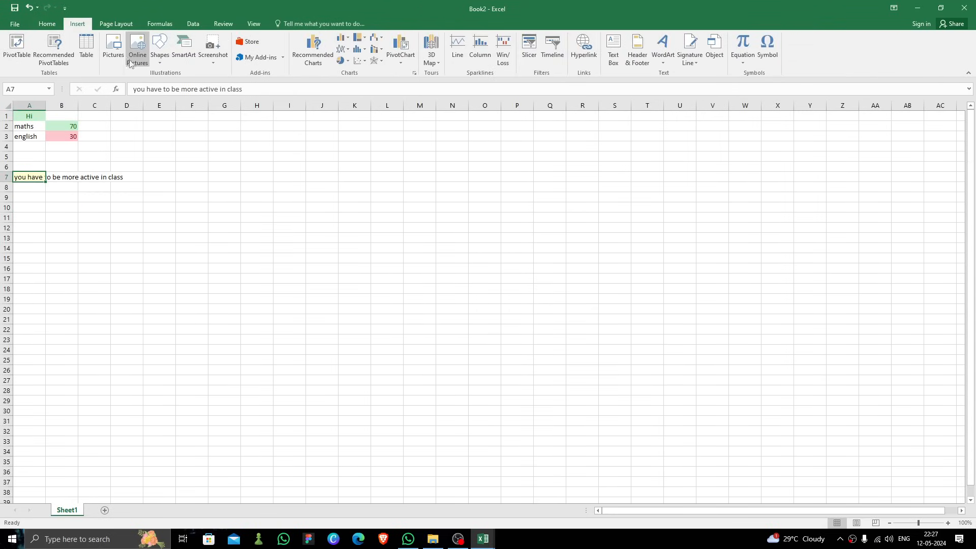
left_click(135, 124)
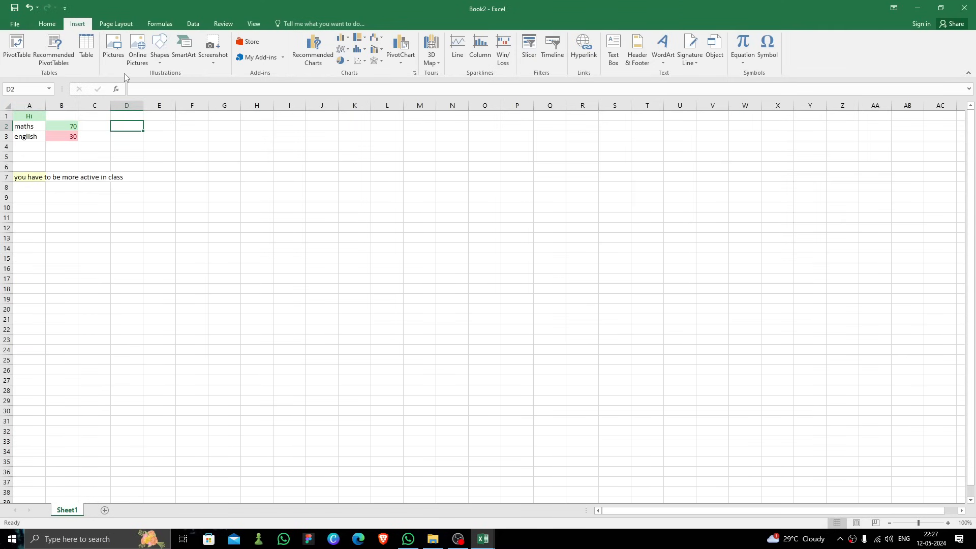
left_click(85, 56)
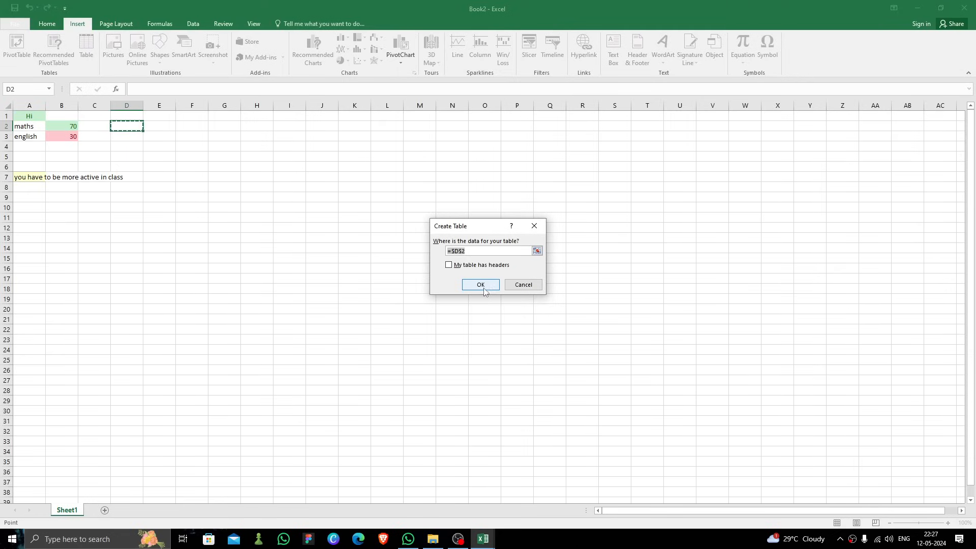
left_click(471, 251)
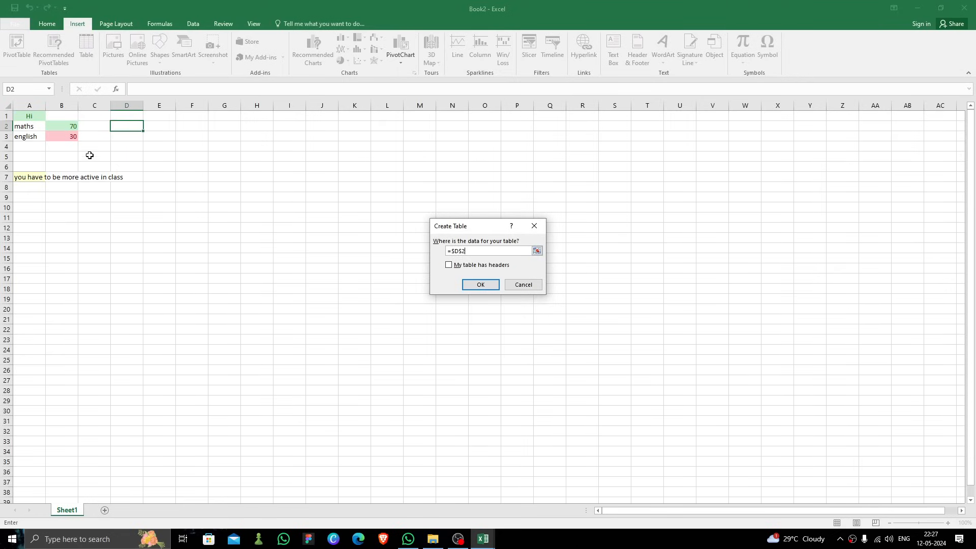
left_click(481, 285)
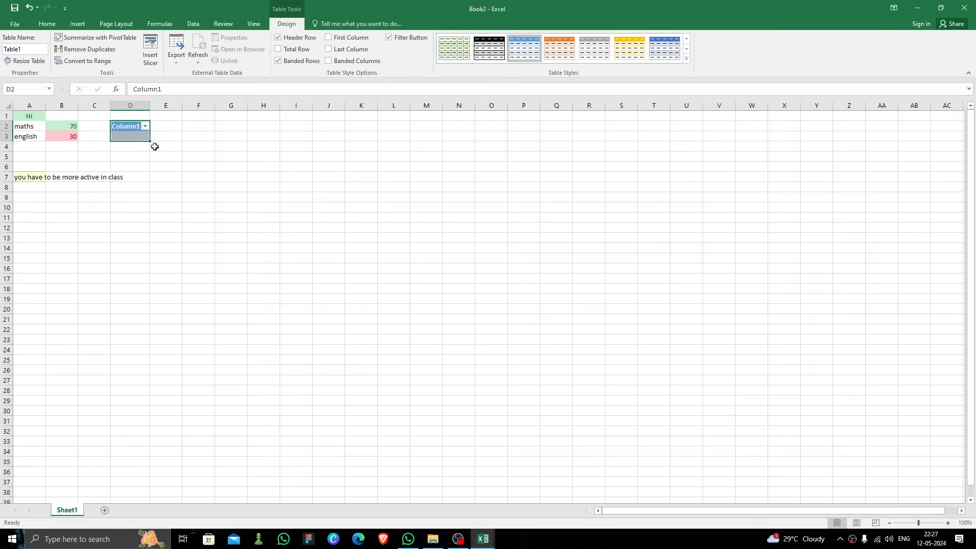
Step: Resize the table so it spans columns D to M and rows 2 to 16
left_click_drag(151, 142, 437, 242)
left_click_drag(442, 141, 435, 269)
left_click(489, 196)
left_click(197, 157)
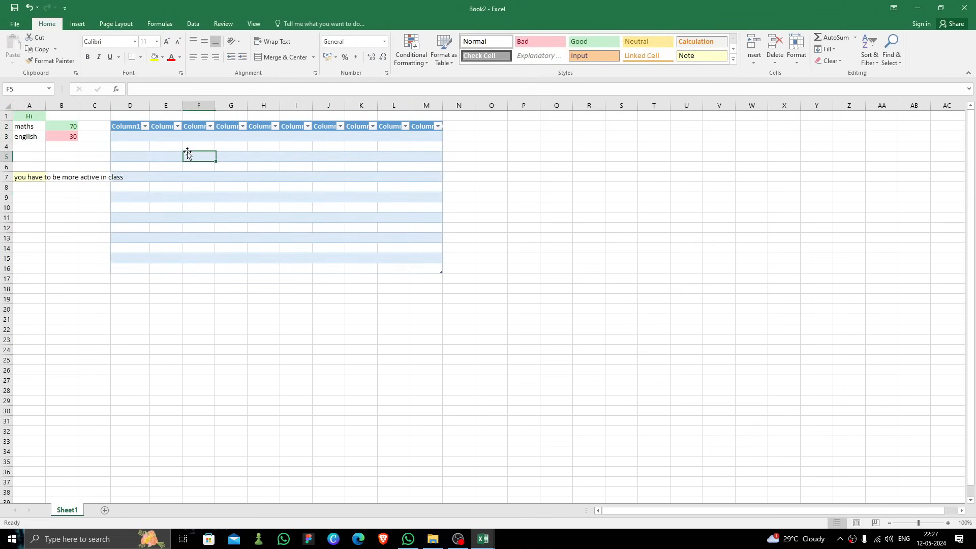
left_click(136, 133)
left_click(136, 126)
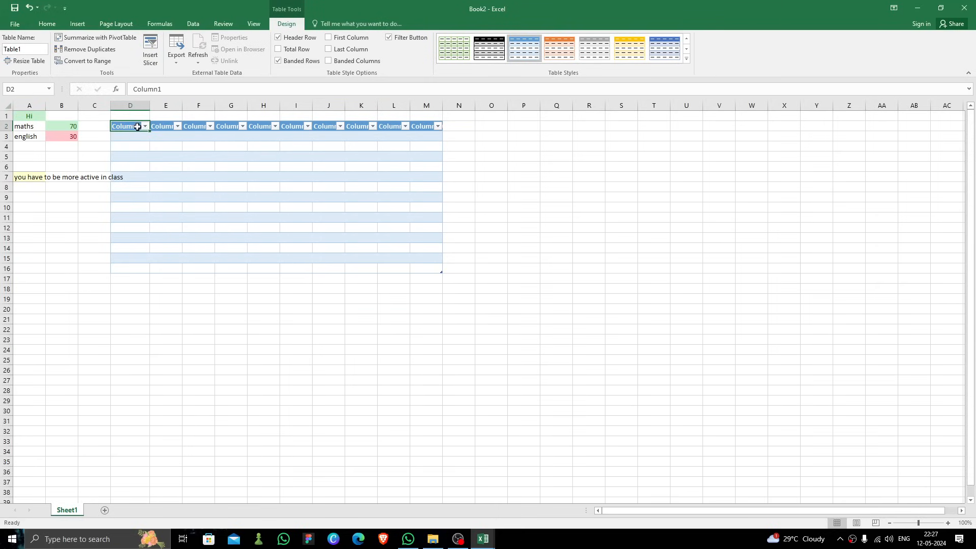
left_click(77, 23)
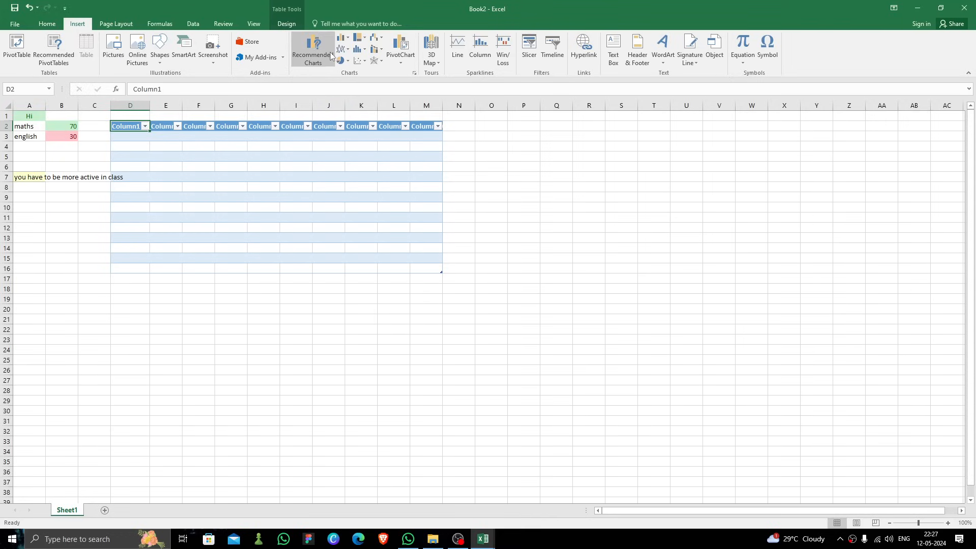
left_click(314, 51)
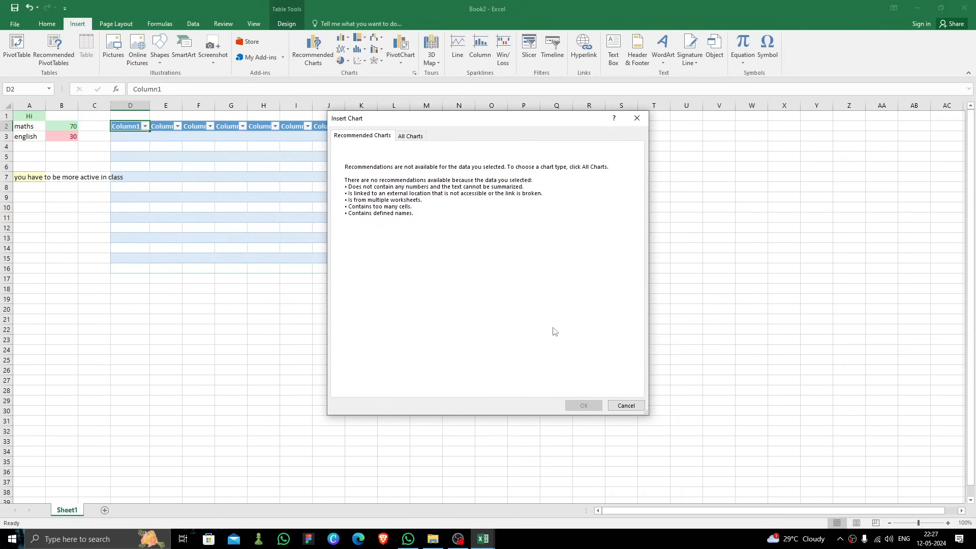
left_click(626, 405)
Step: Insert a 2-D line chart from the table and move it below the table
left_click(342, 49)
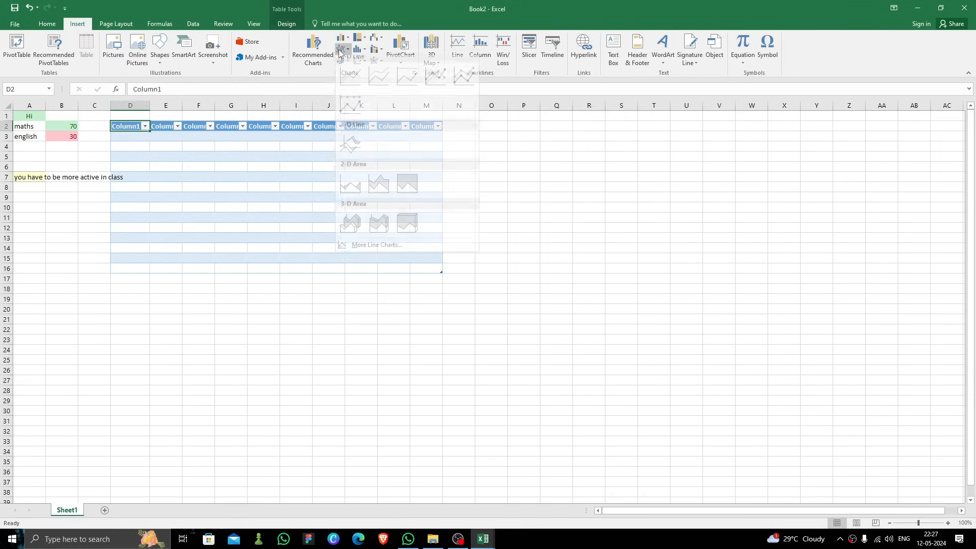
left_click(349, 82)
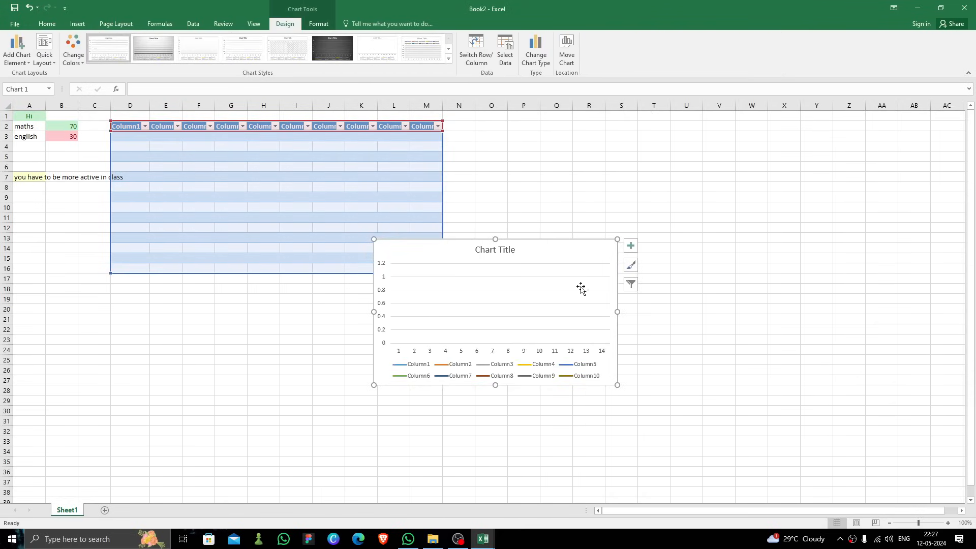
left_click_drag(471, 272, 495, 309)
left_click_drag(497, 238, 493, 319)
left_click_drag(418, 393, 417, 379)
Step: Enter sample values 1 in D3, 22 in E4, 2 in G5 and 22 in I6
left_click(144, 138)
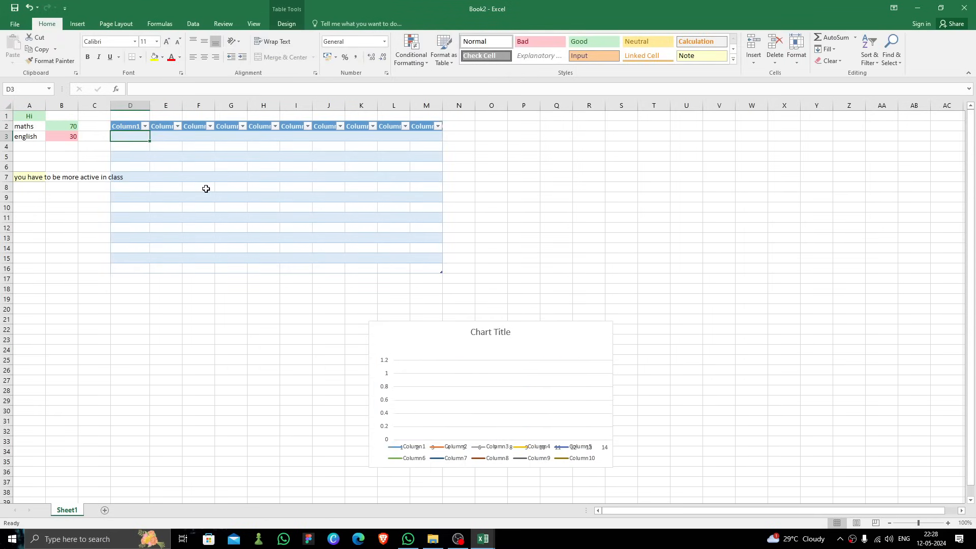
type("1")
left_click(175, 149)
type("22")
left_click(198, 160)
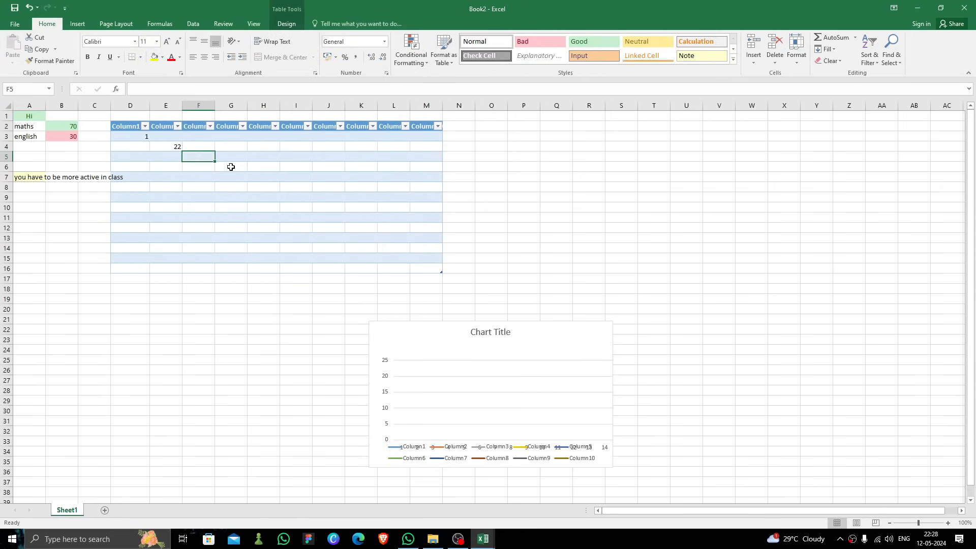
left_click(237, 157)
type("2")
left_click(301, 169)
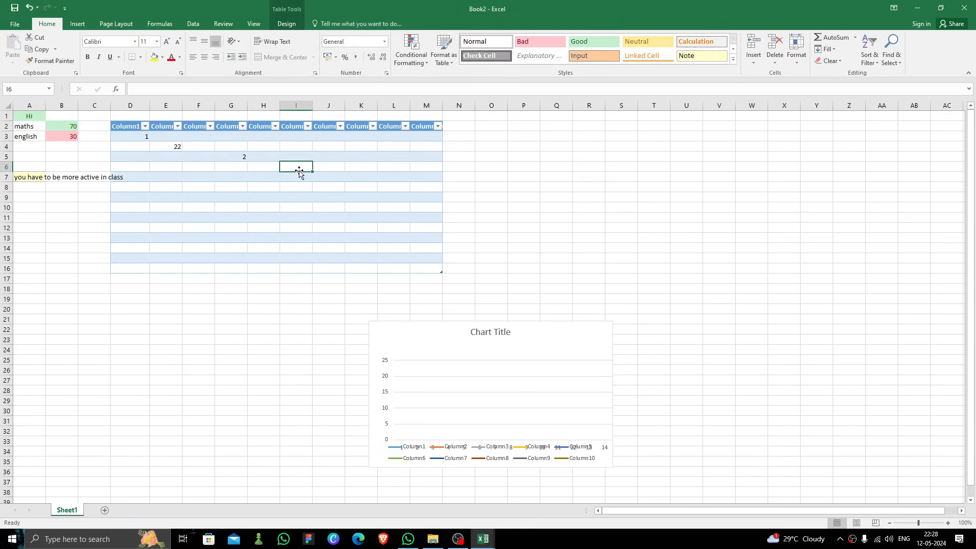
type("22")
Step: Enter 1 in I4, 23 in K5, 1221 in M5, 21w in L5 and w in I7
left_click(299, 148)
type("1")
left_click(356, 156)
type("23")
left_click(384, 154)
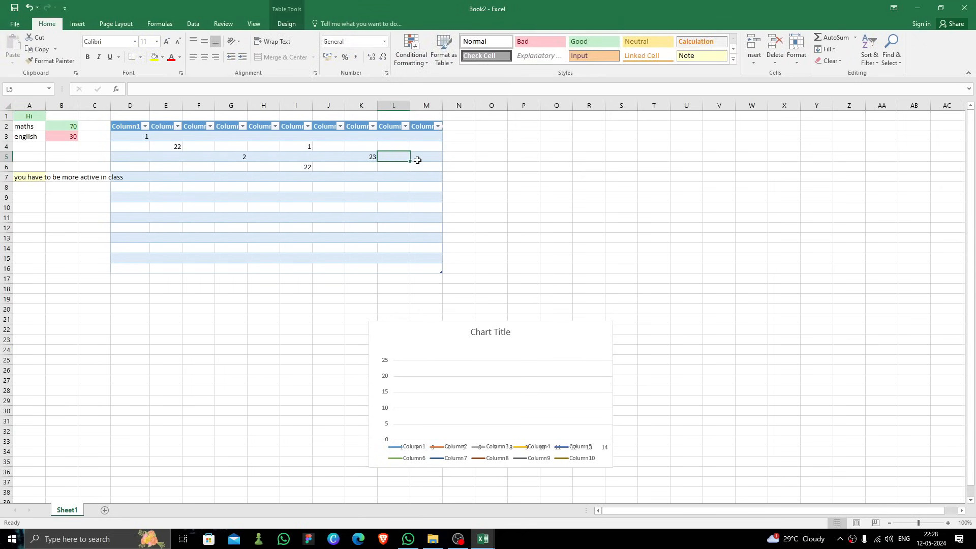
left_click(416, 157)
type("1221")
left_click(386, 154)
type("21w")
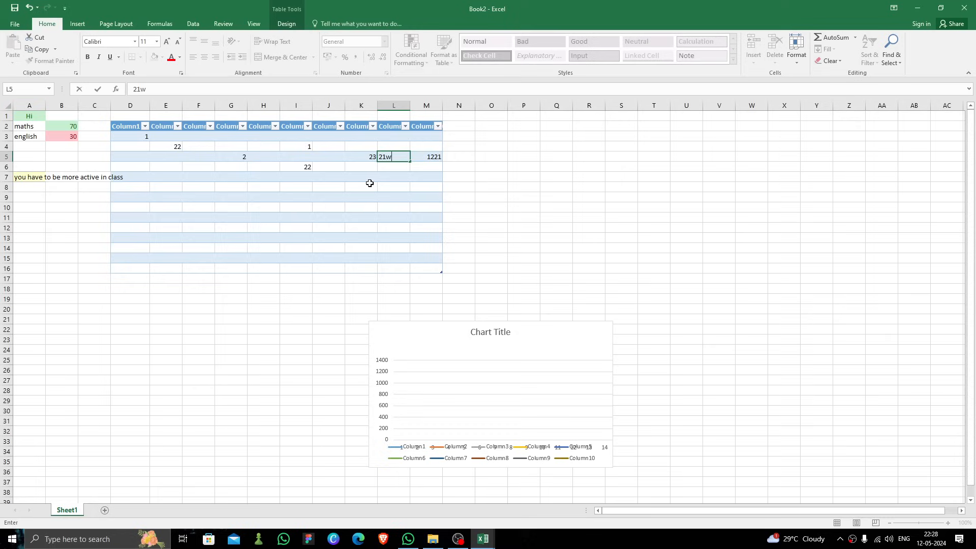
left_click(370, 181)
left_click(298, 178)
type("w")
Step: Enter 1 in F4, 3 in G5, H4 and G4, 4 in K4 and 5 in L4
left_click(244, 162)
left_click(243, 156)
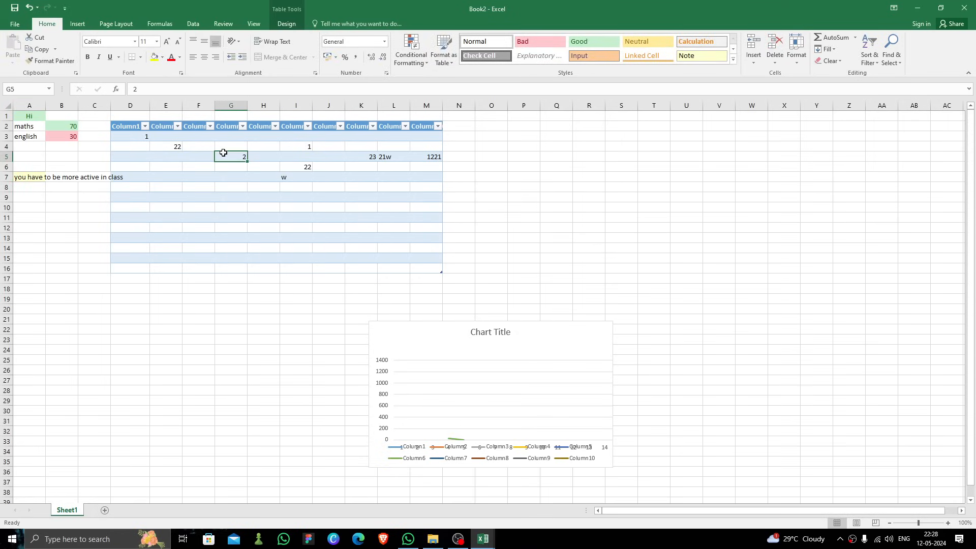
left_click(203, 147)
type("1")
left_click(239, 155)
type("3")
left_click(265, 150)
type("3")
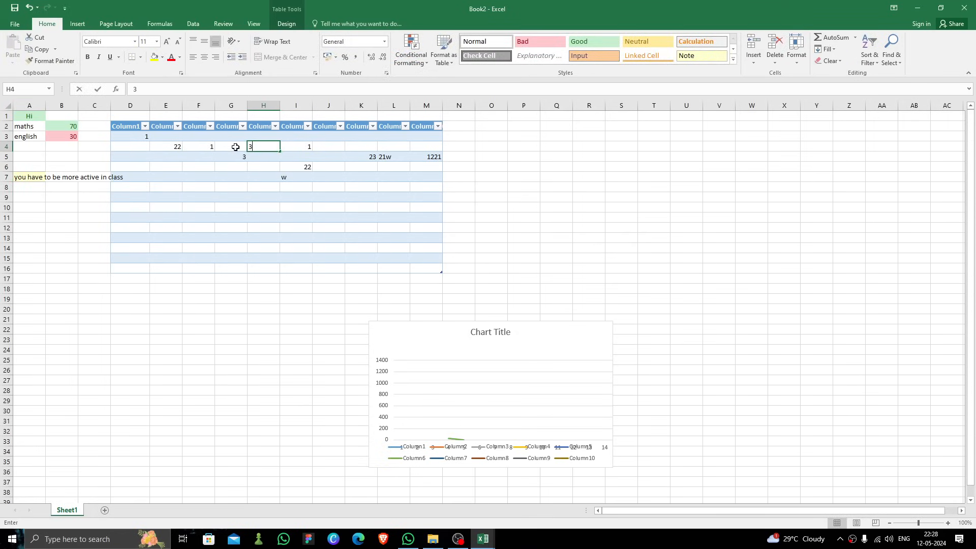
left_click(235, 147)
type("3")
left_click(327, 150)
left_click(357, 149)
type("4")
left_click(398, 150)
type("5")
left_click(439, 156)
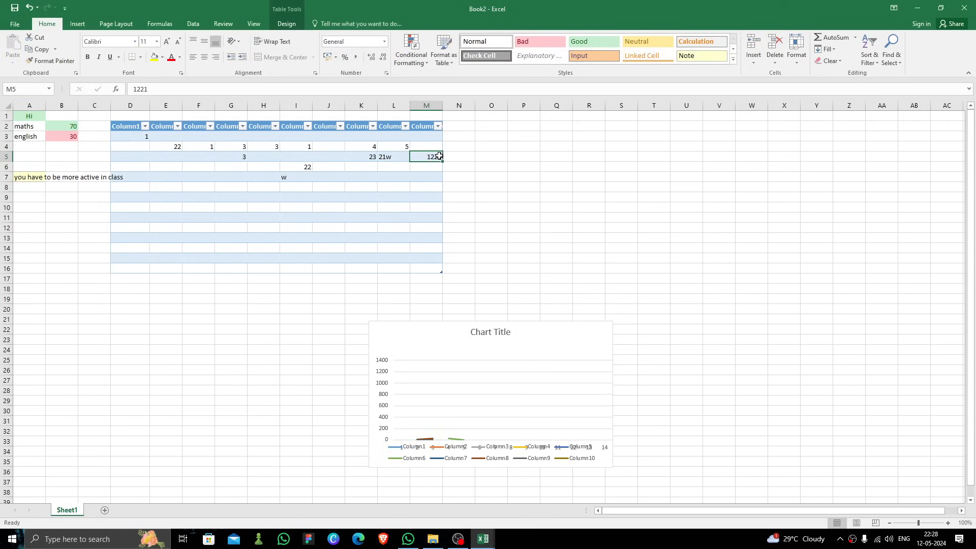
Step: Enter 2213 in G9, 213 in K14 and 1322 in G12
left_click(231, 197)
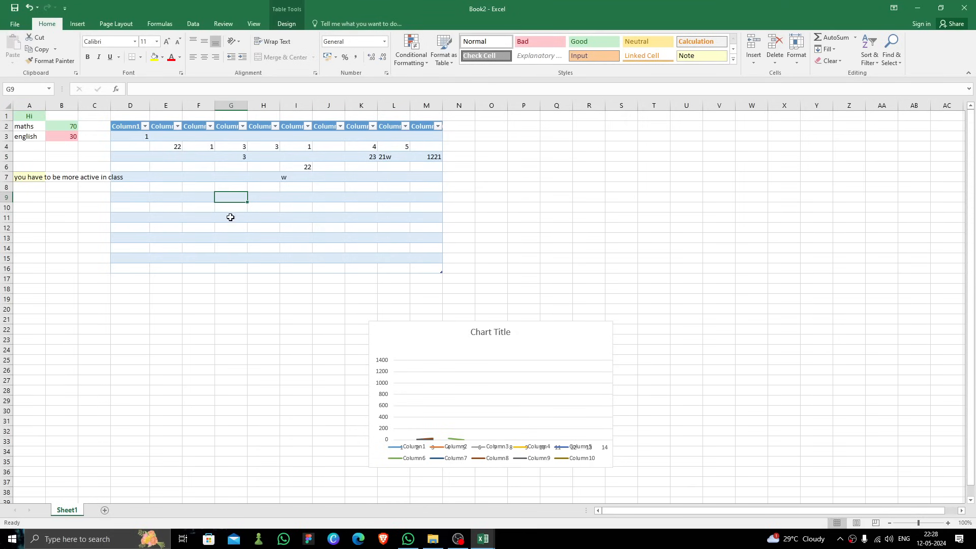
type("2213")
left_click(361, 248)
type("213")
left_click(231, 227)
type("1322")
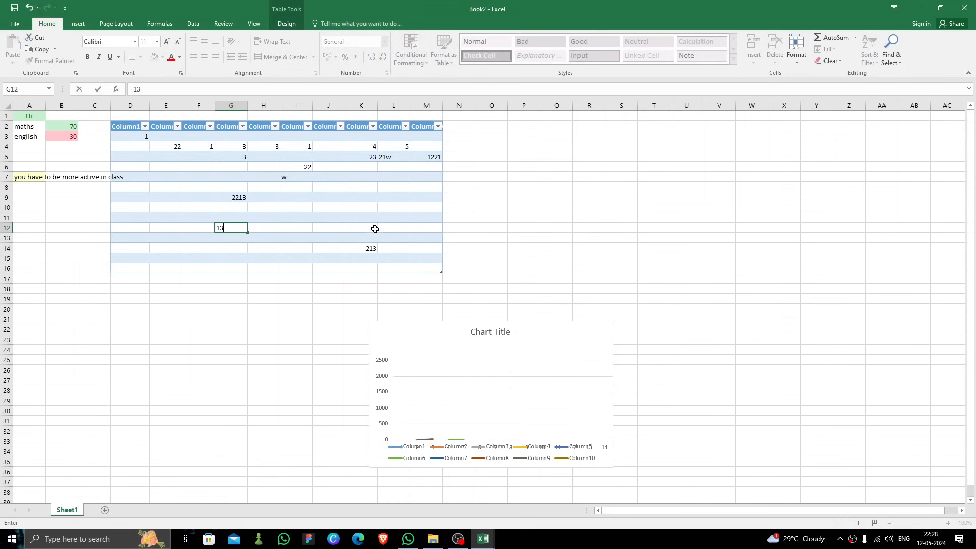
left_click(362, 227)
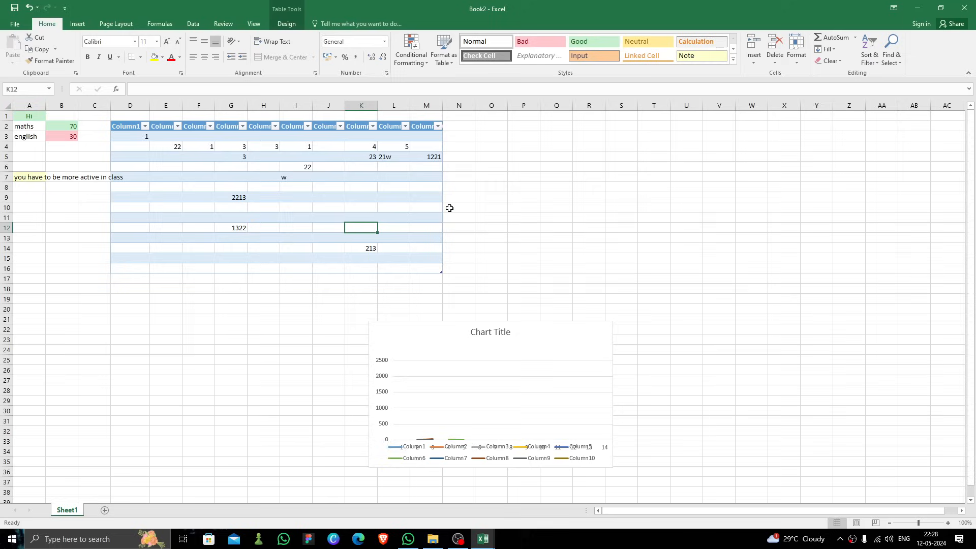
Step: Enlarge the line chart so it spans about rows 20 to 37
left_click(78, 23)
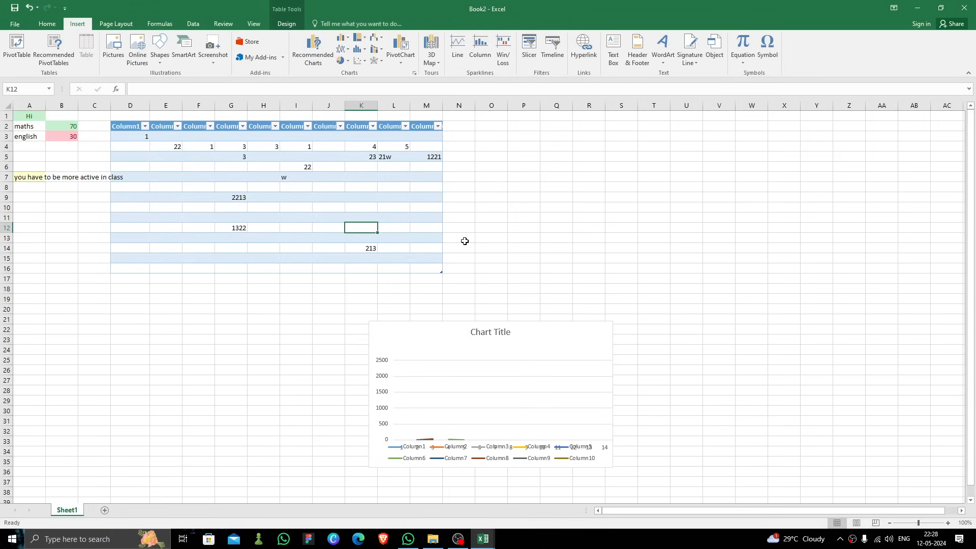
left_click(489, 381)
left_click_drag(564, 169, 558, 287)
left_click_drag(500, 394, 498, 412)
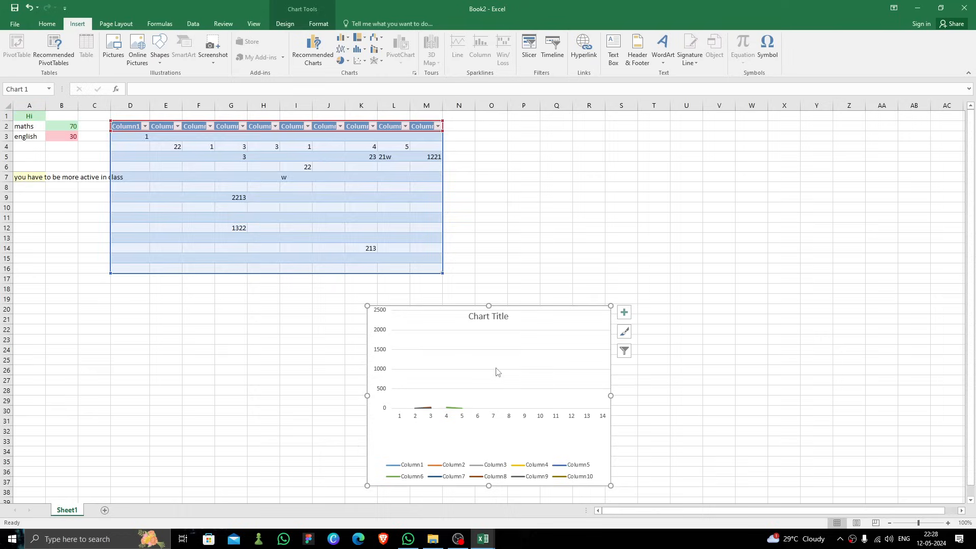
left_click_drag(496, 371, 498, 396)
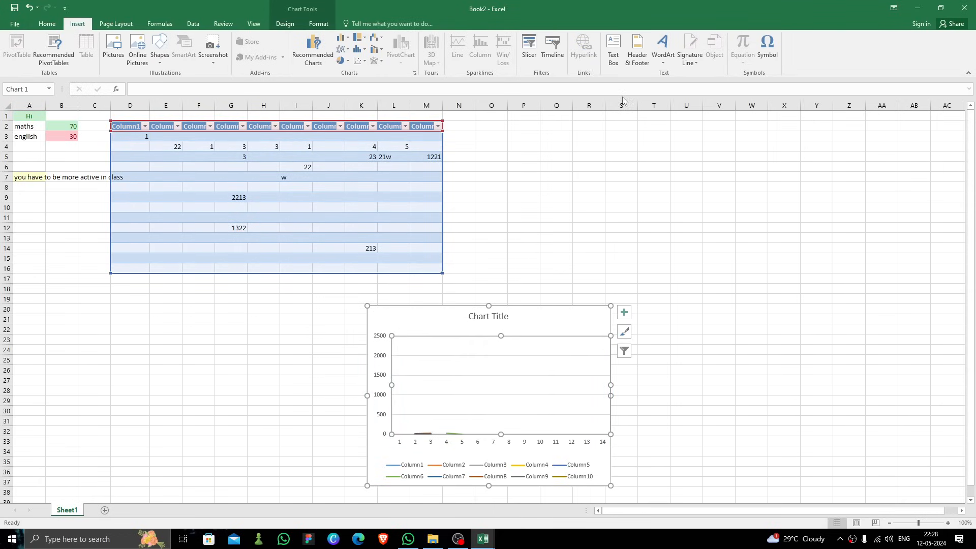
Step: Insert a WordArt text box onto the chart, undoing an attempted move of it
left_click(665, 55)
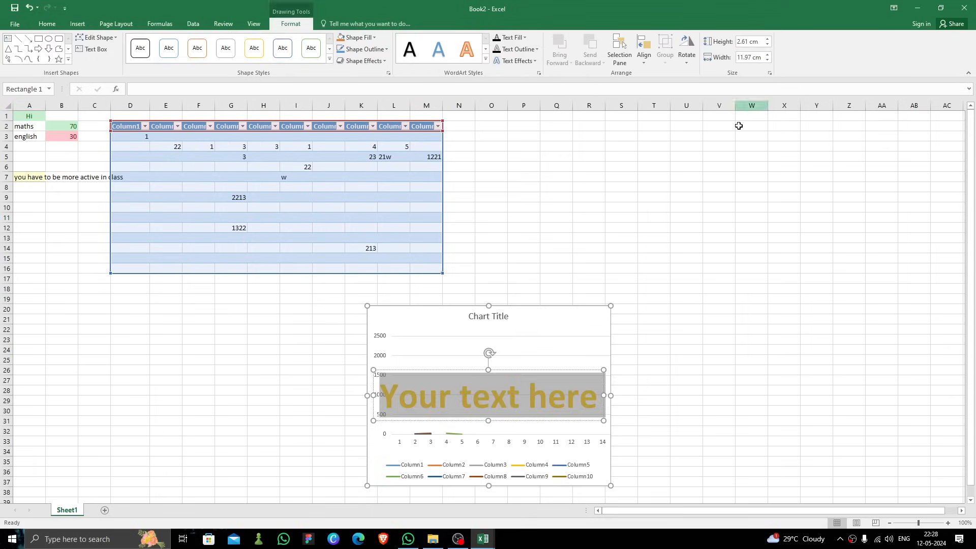
left_click(779, 82)
left_click_drag(500, 371, 507, 306)
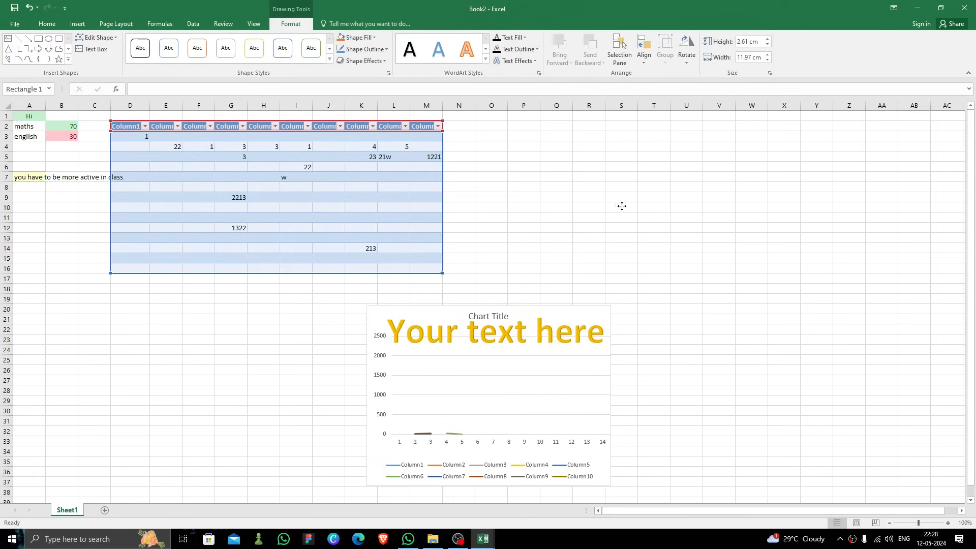
key("ctrl+z")
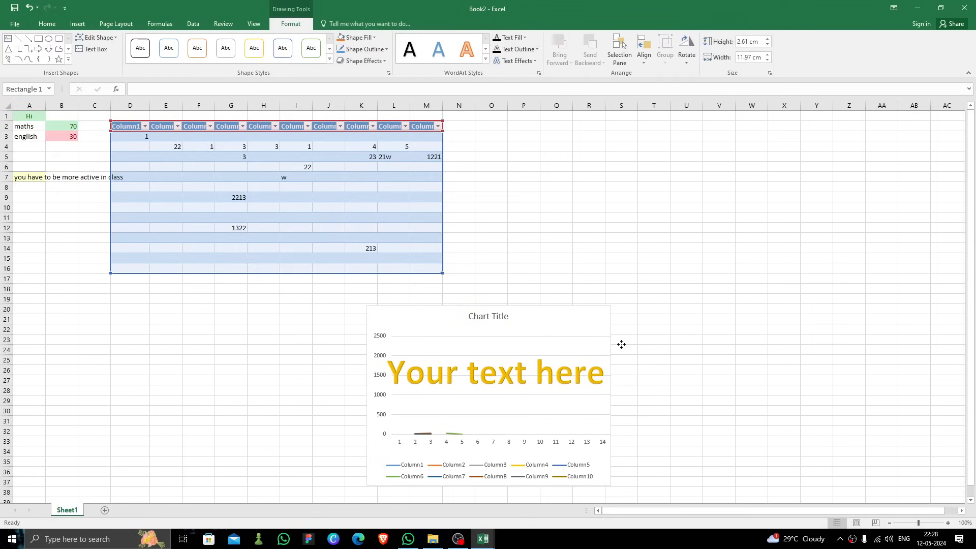
Step: Replace the WordArt placeholder text with "hi" and deselect the chart
left_click(543, 370)
double_click(543, 371)
key("ctrl+a")
key("BackSpace")
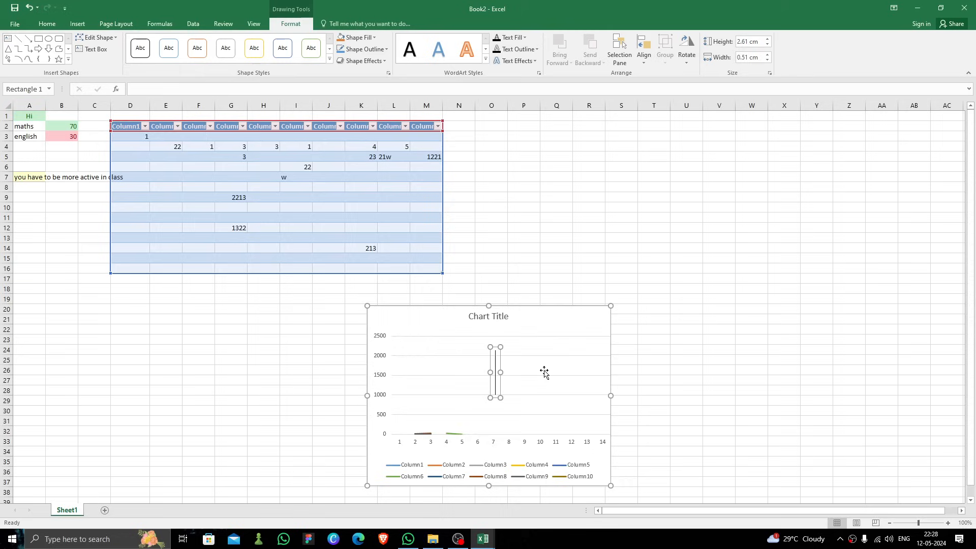
type("hu")
key("BackSpace")
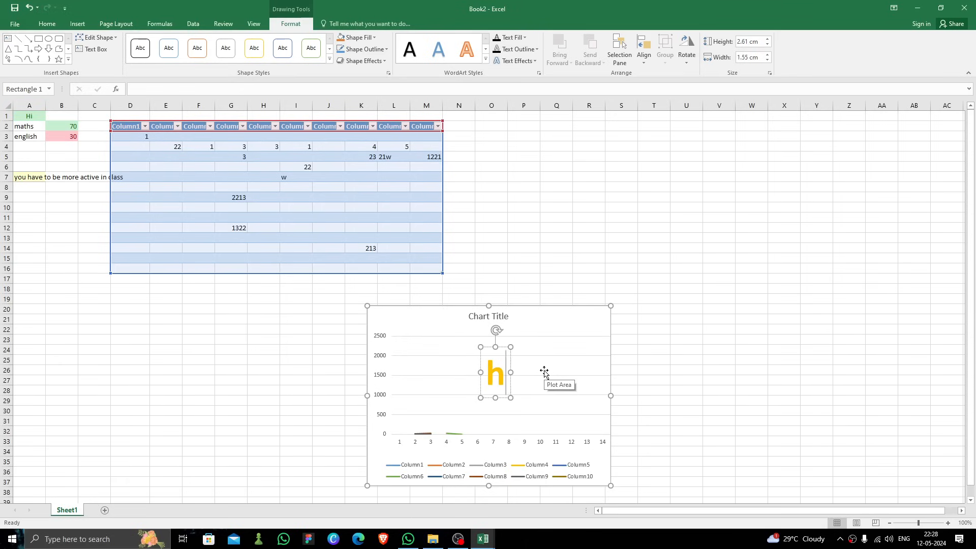
type("i")
left_click(532, 367)
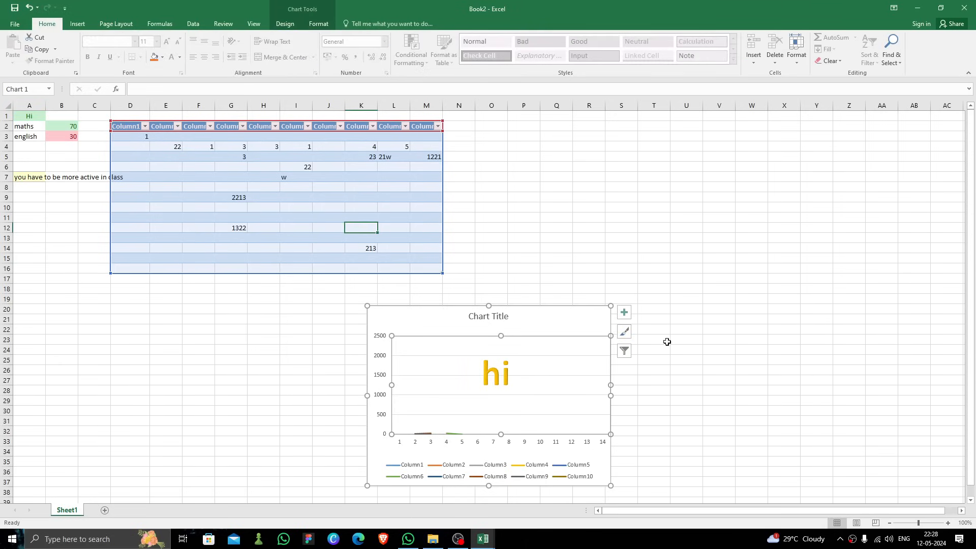
left_click(719, 339)
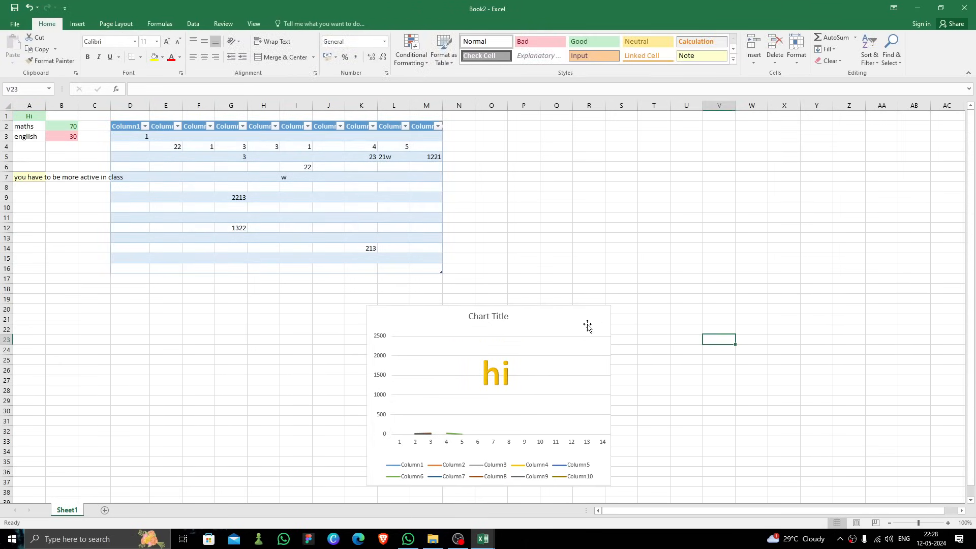
Step: Insert the Fourier Series equation and move it beside the table, around columns O to R near row 7
left_click(77, 21)
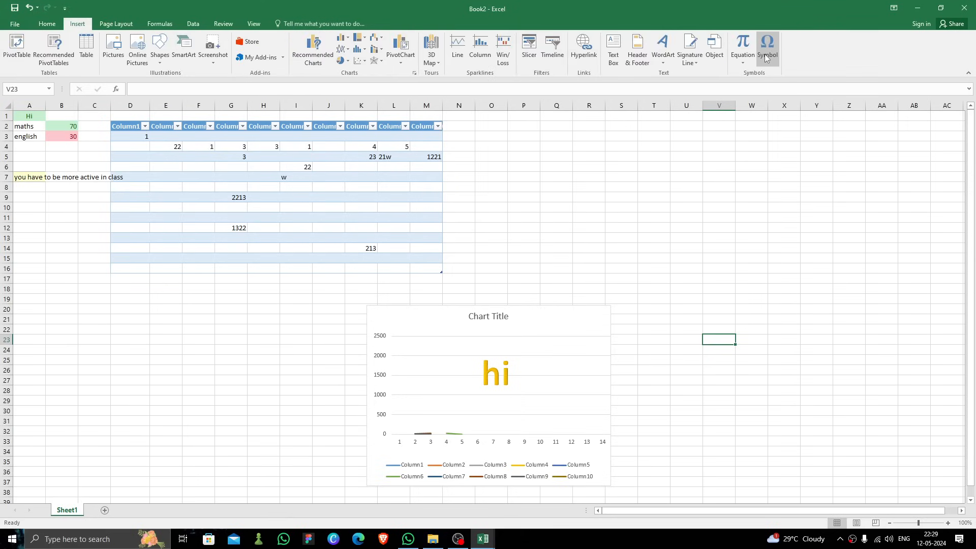
left_click(736, 60)
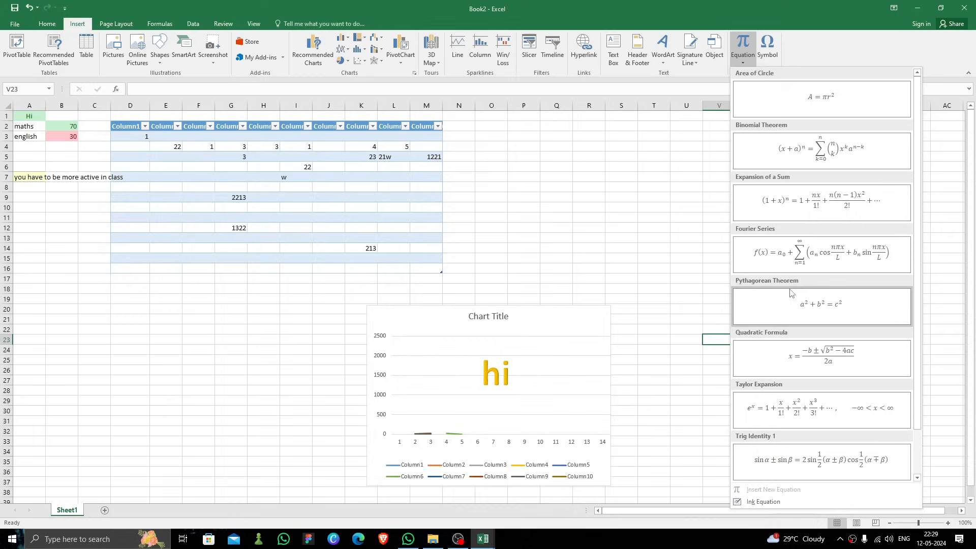
left_click(791, 266)
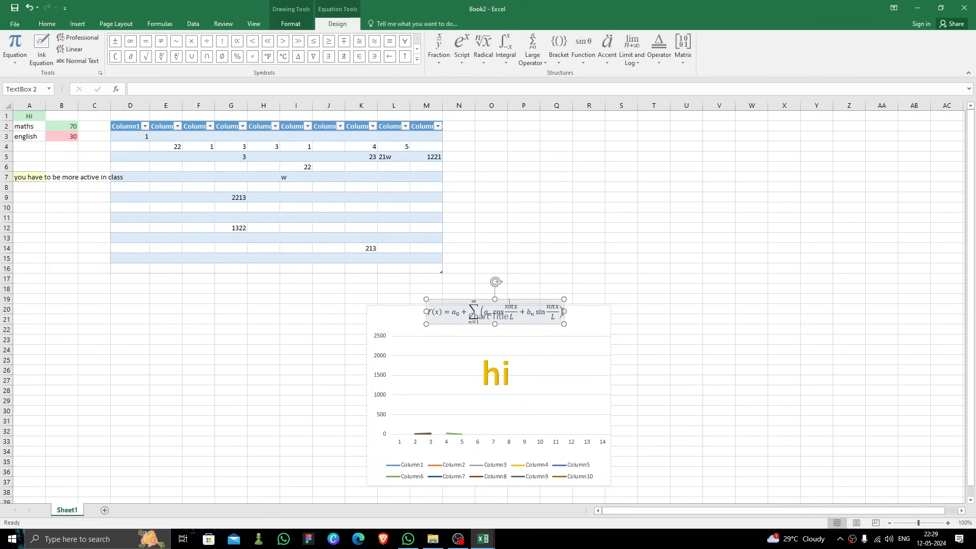
left_click_drag(502, 299, 572, 165)
left_click(559, 217)
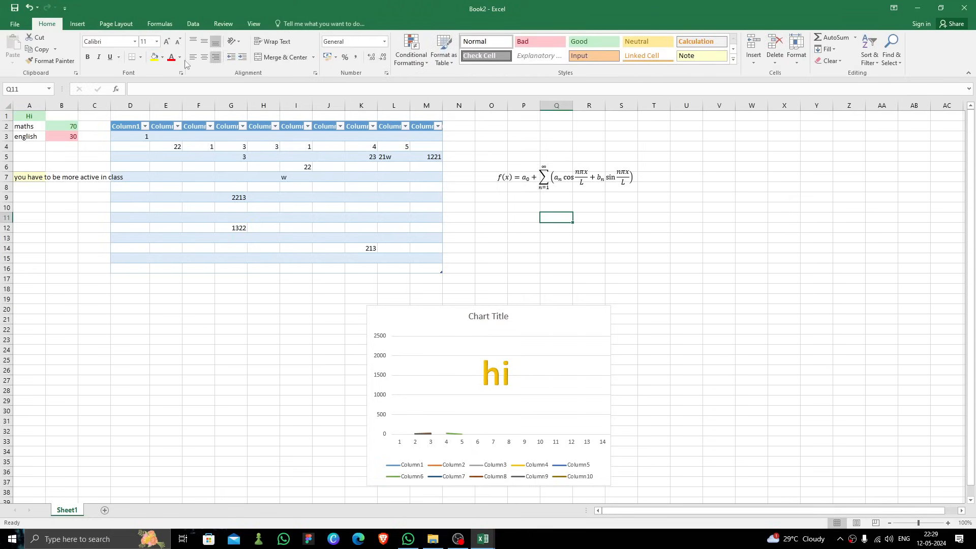
Step: Set the sheet background to the wallpaperflare.com_wallpaper picture from Pictures
left_click(112, 25)
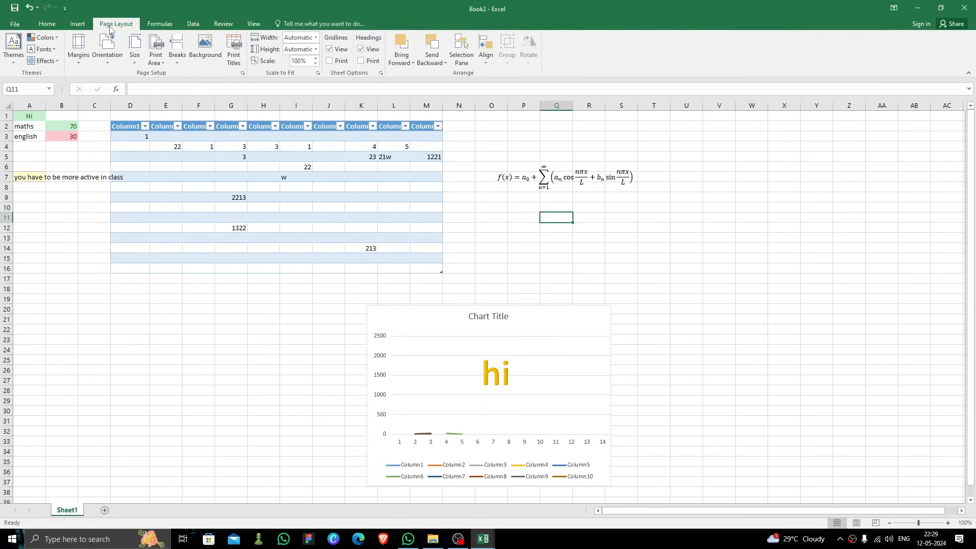
left_click(74, 63)
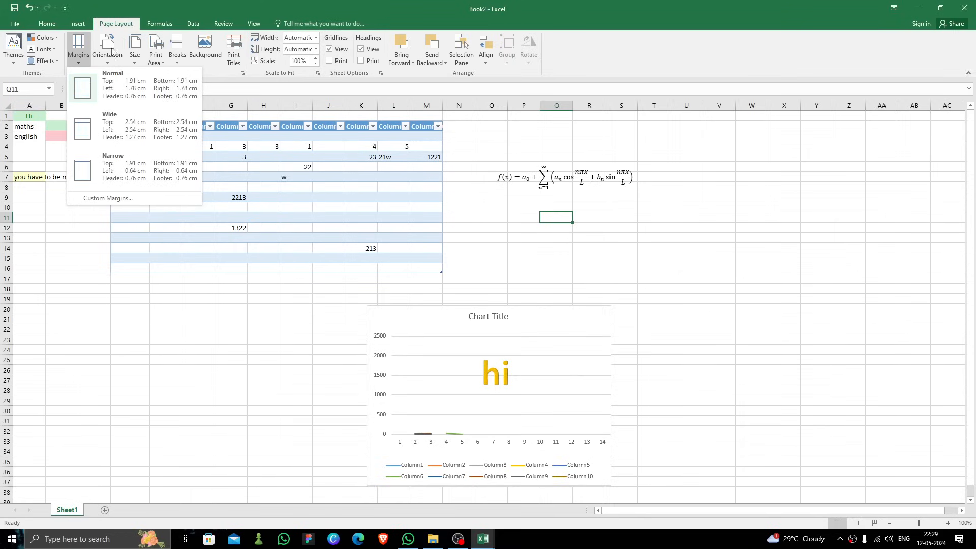
left_click(128, 24)
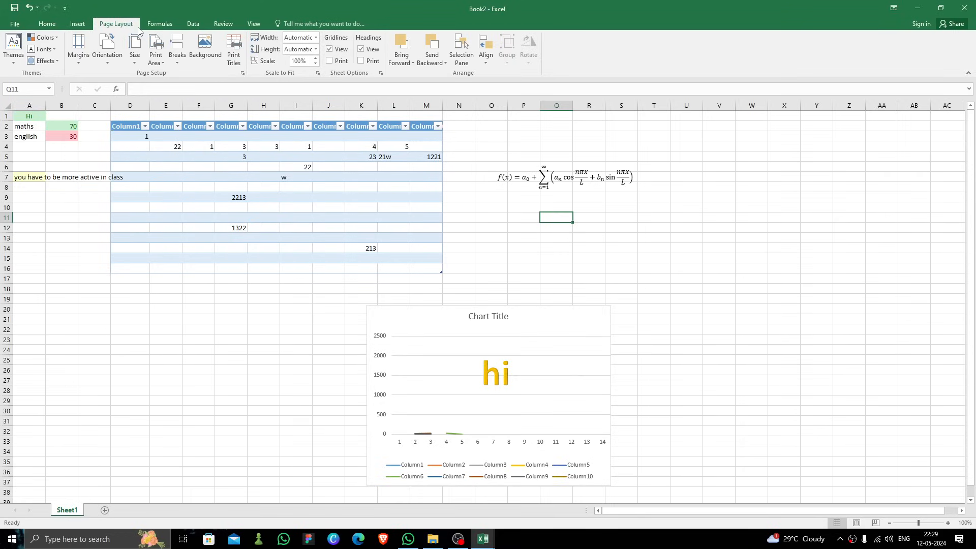
left_click(205, 49)
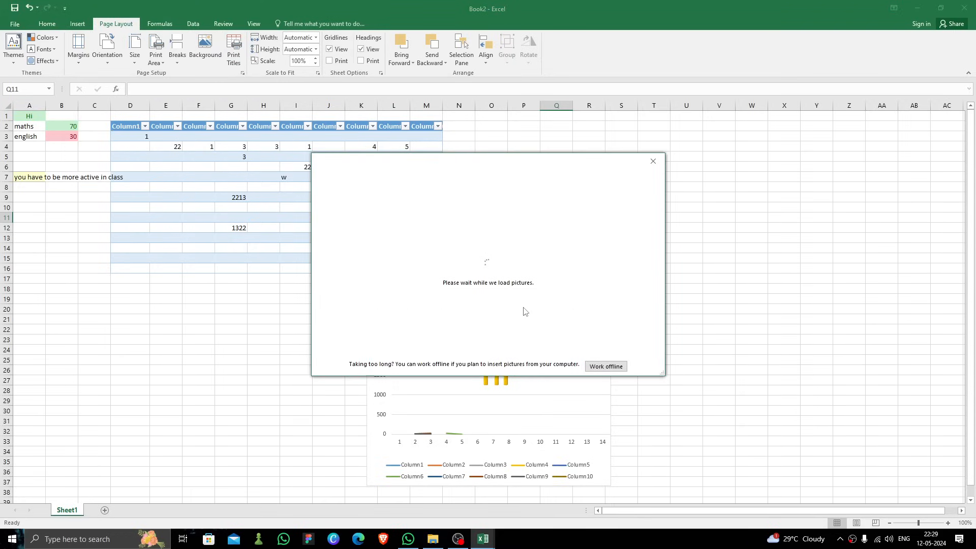
left_click(549, 217)
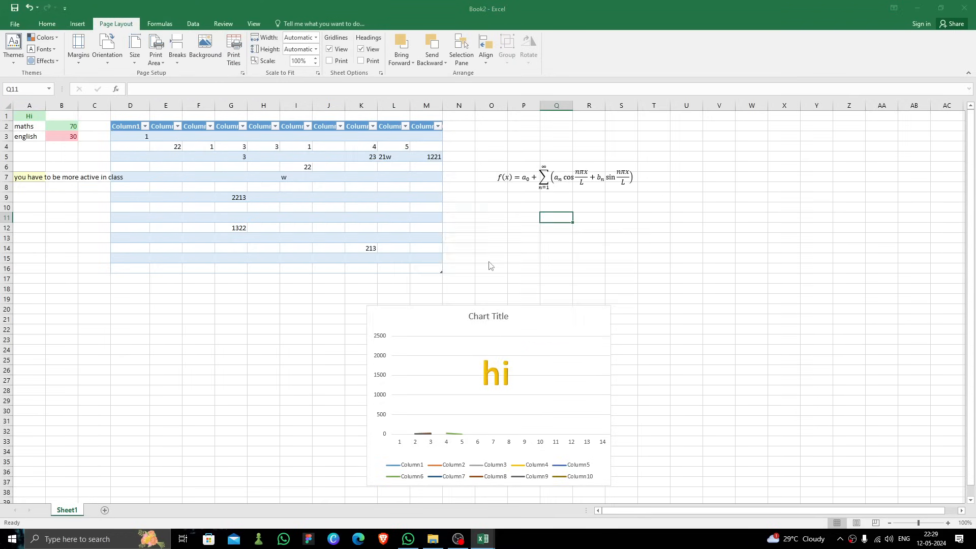
left_click(200, 115)
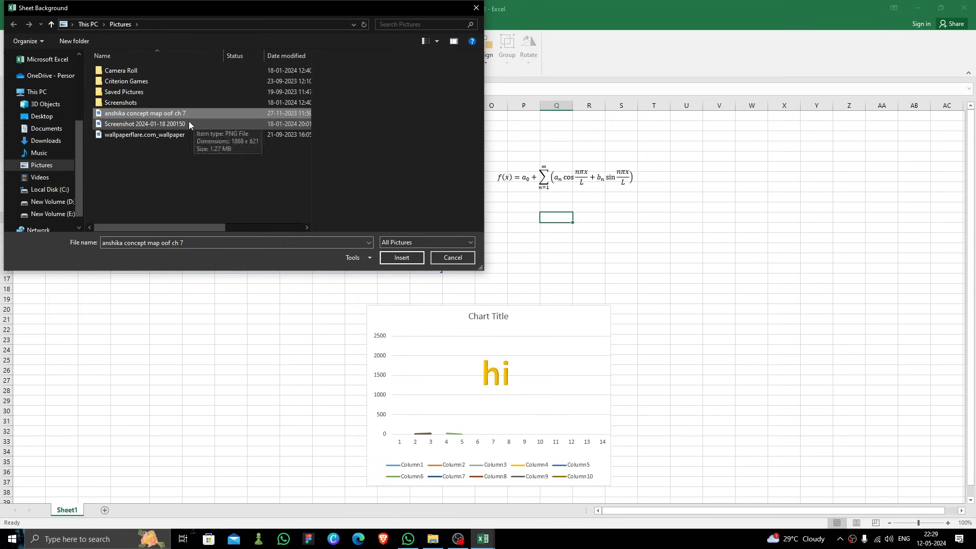
left_click(188, 124)
left_click(239, 134)
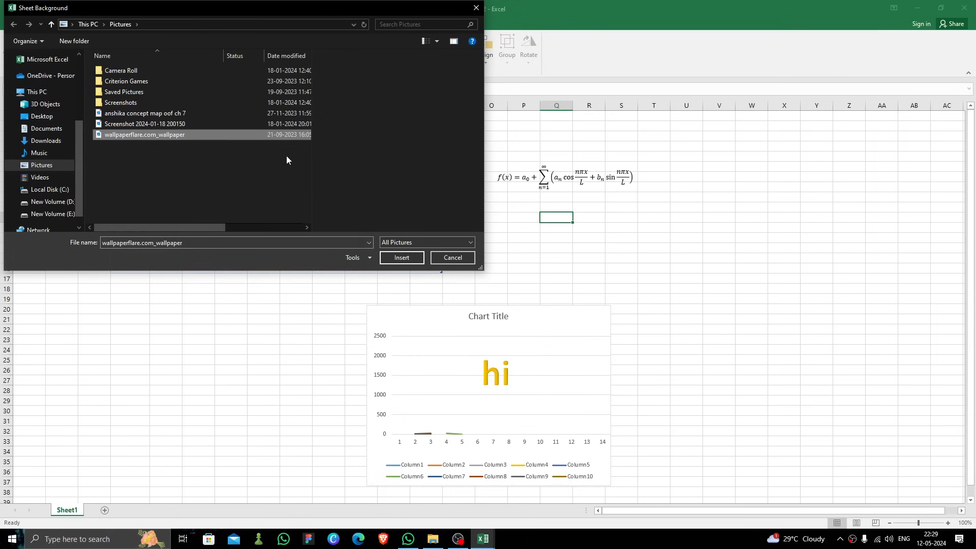
left_click(401, 257)
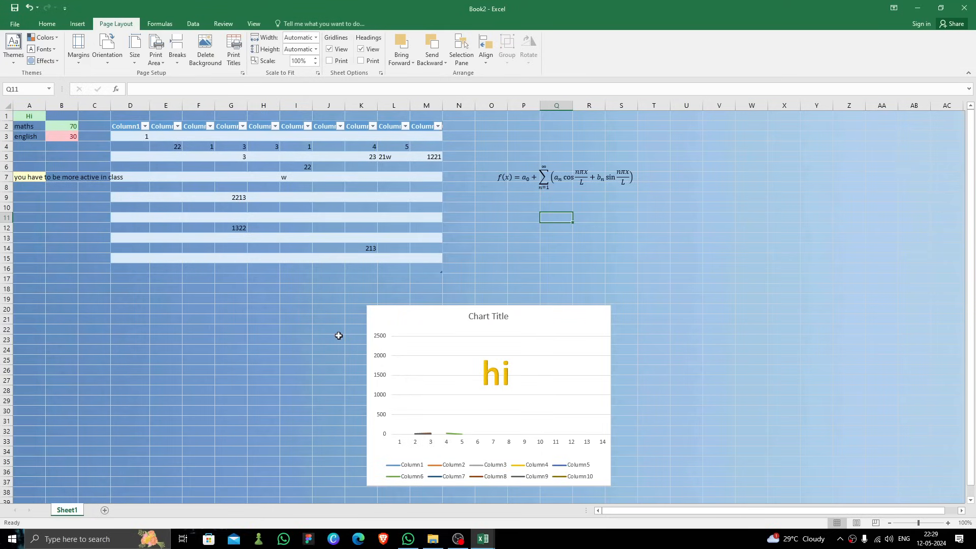
Step: Delete the sheet background
scroll(549, 248, "down", 15)
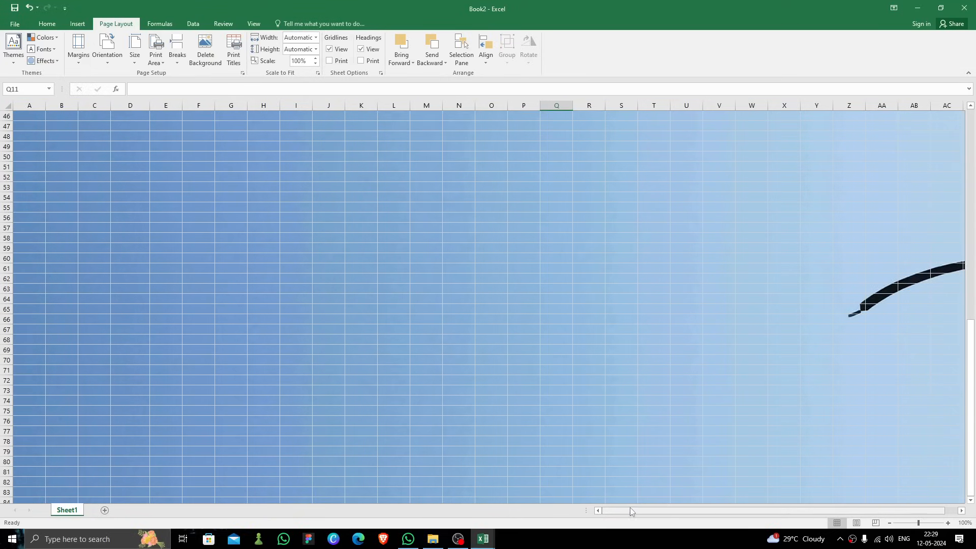
left_click_drag(637, 513, 768, 514)
scroll(557, 394, "up", 15)
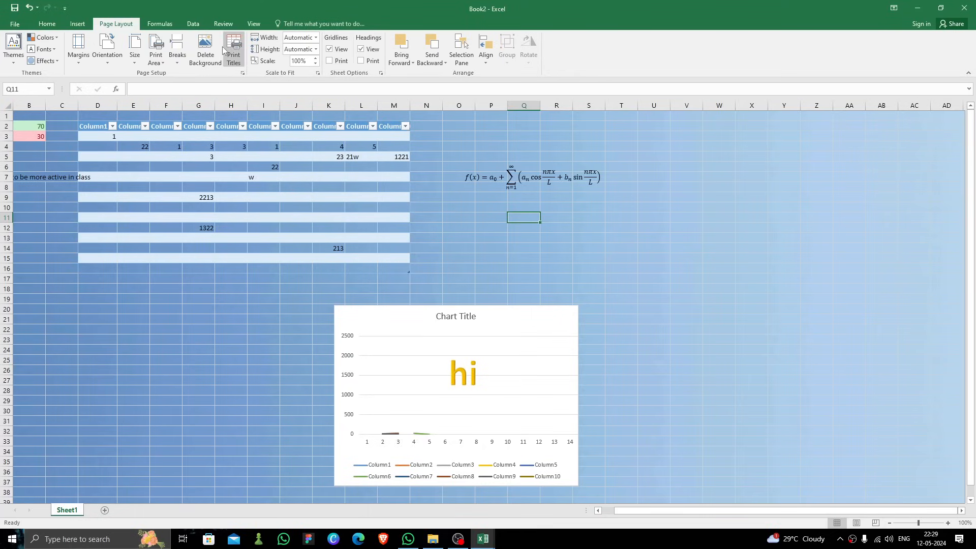
left_click(205, 50)
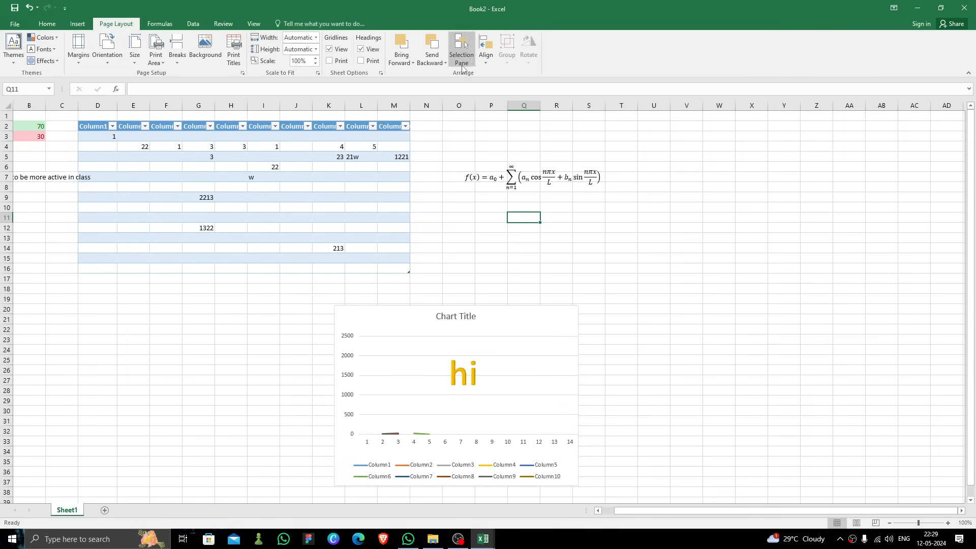
left_click(171, 25)
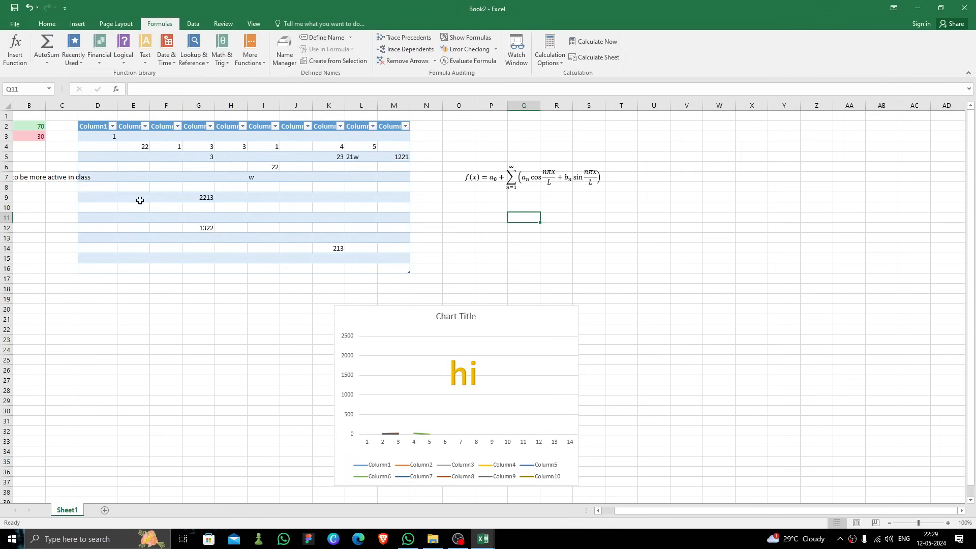
left_click(31, 149)
key("Left")
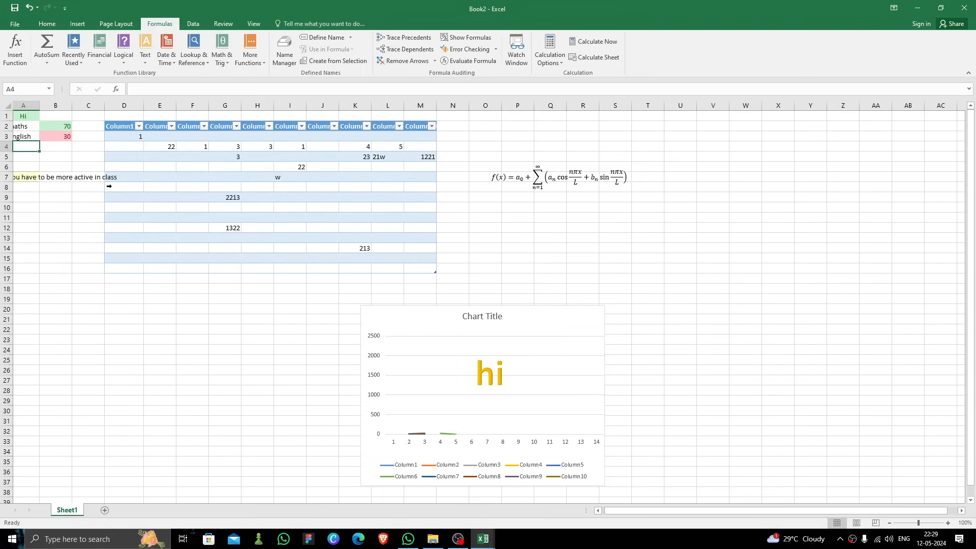
left_click(74, 127)
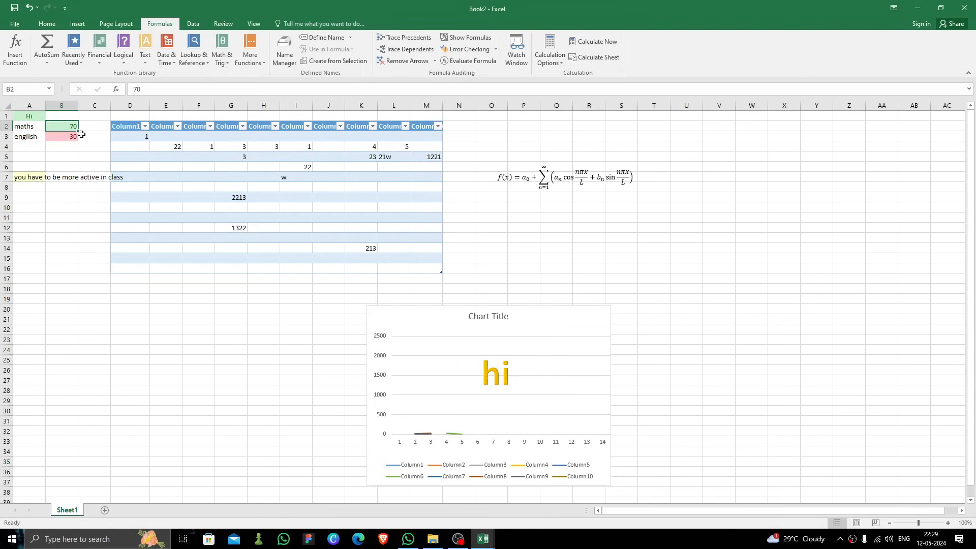
left_click_drag(79, 132, 82, 149)
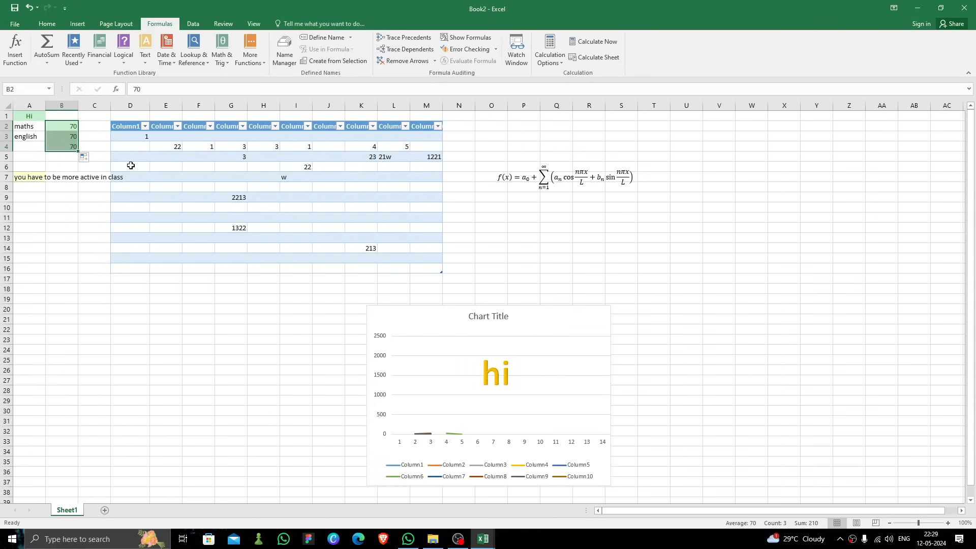
key("ctrl+z")
left_click(88, 146)
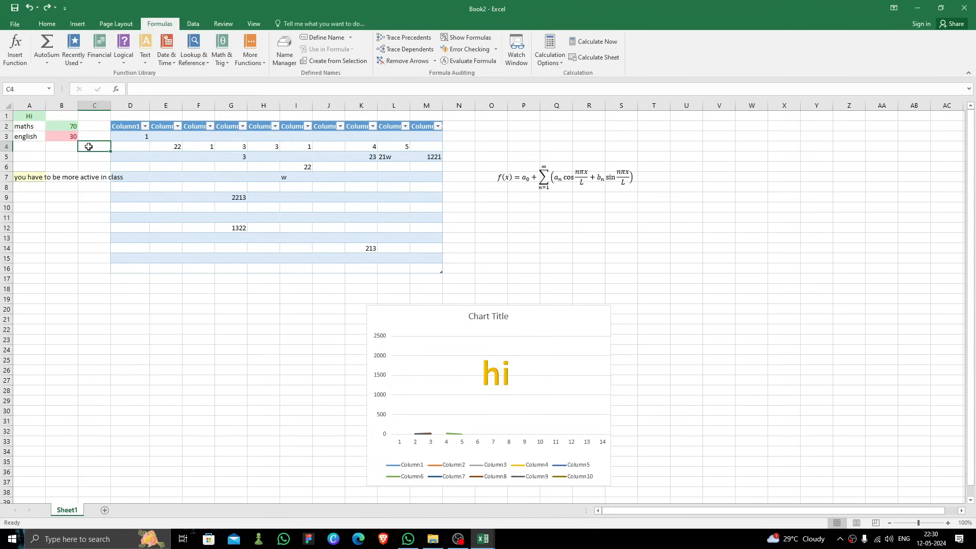
left_click(55, 128)
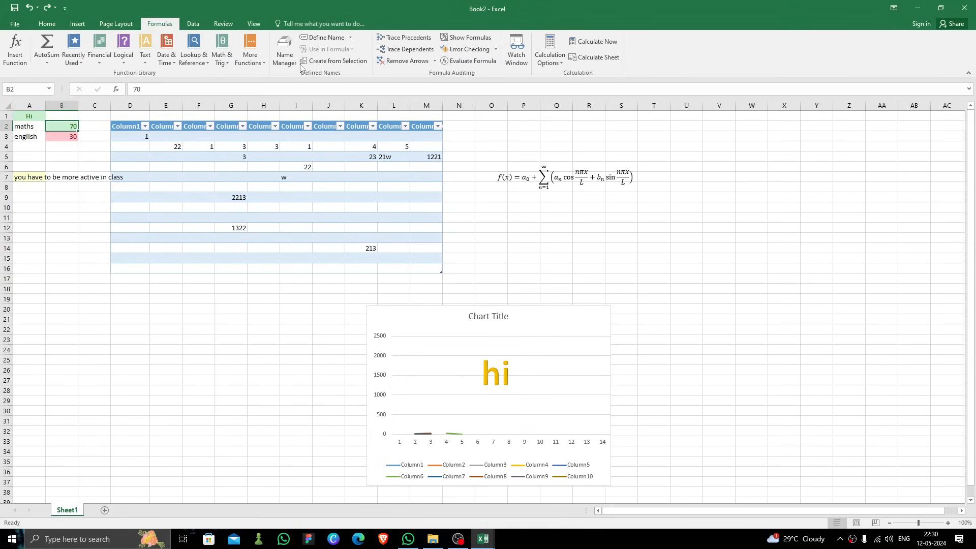
left_click(43, 62)
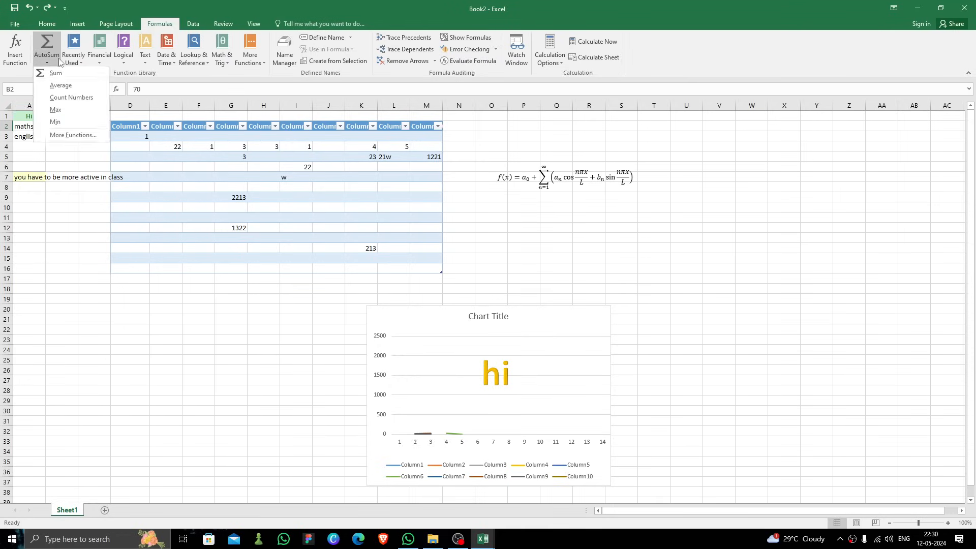
left_click(63, 77)
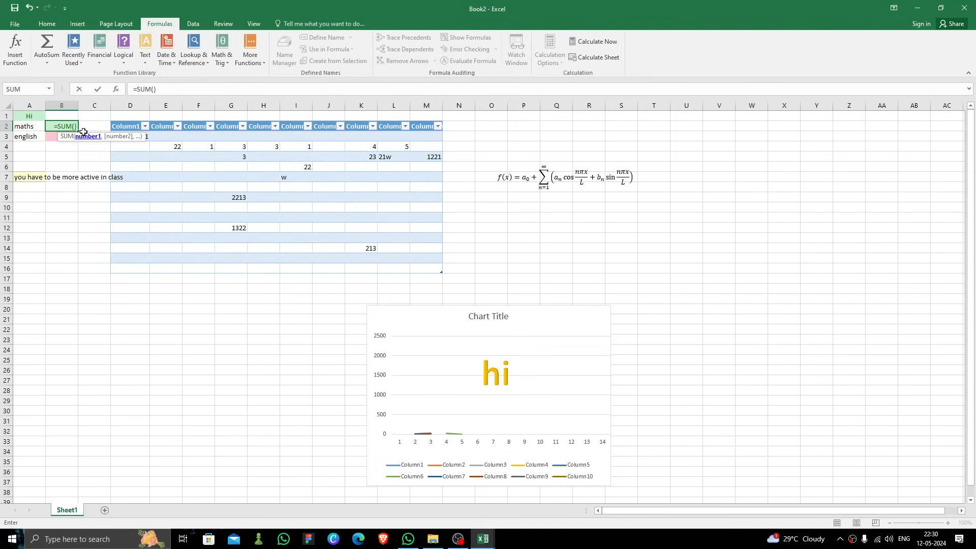
left_click(74, 154)
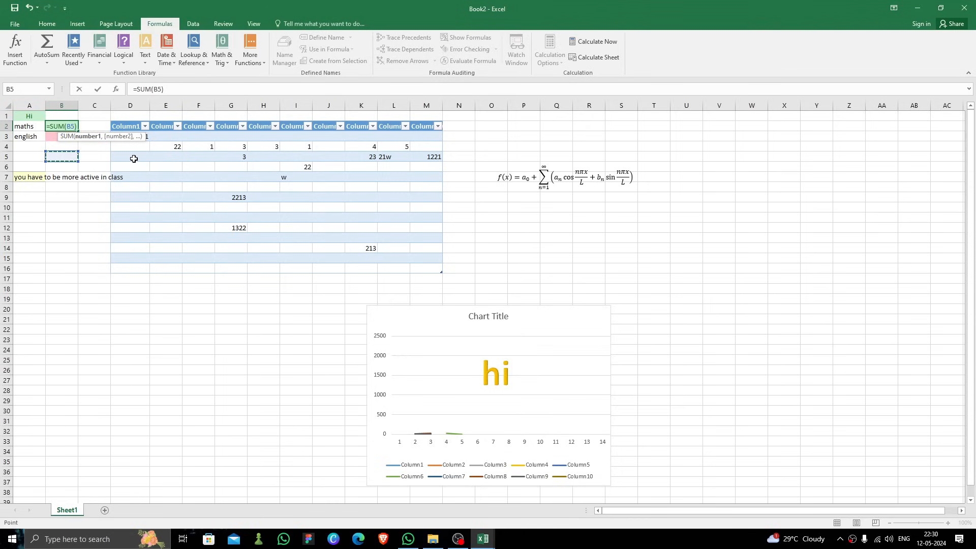
key("Up")
key("Up")
key("Up")
key("Right")
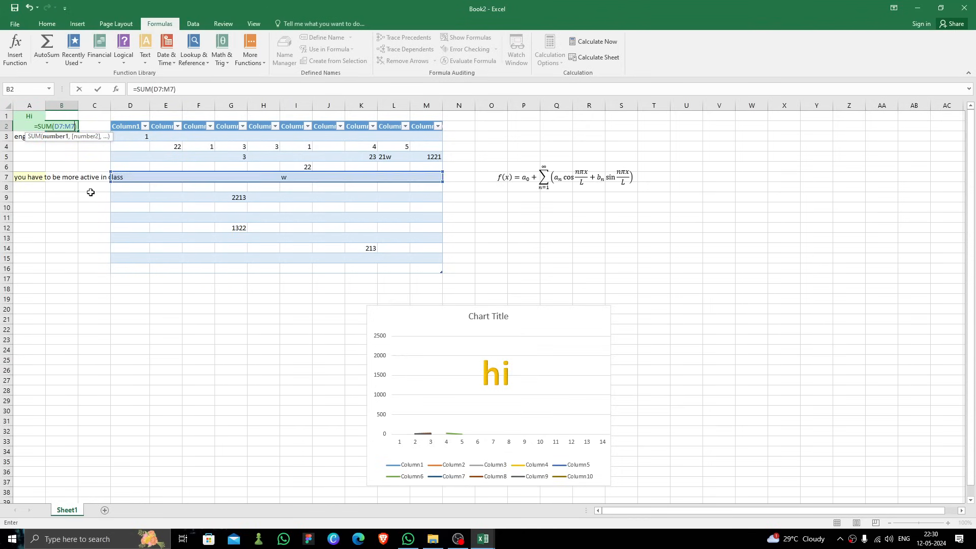
key("Escape")
Step: Total the maths and english scores in B4 with AutoSum Sum
left_click(71, 148)
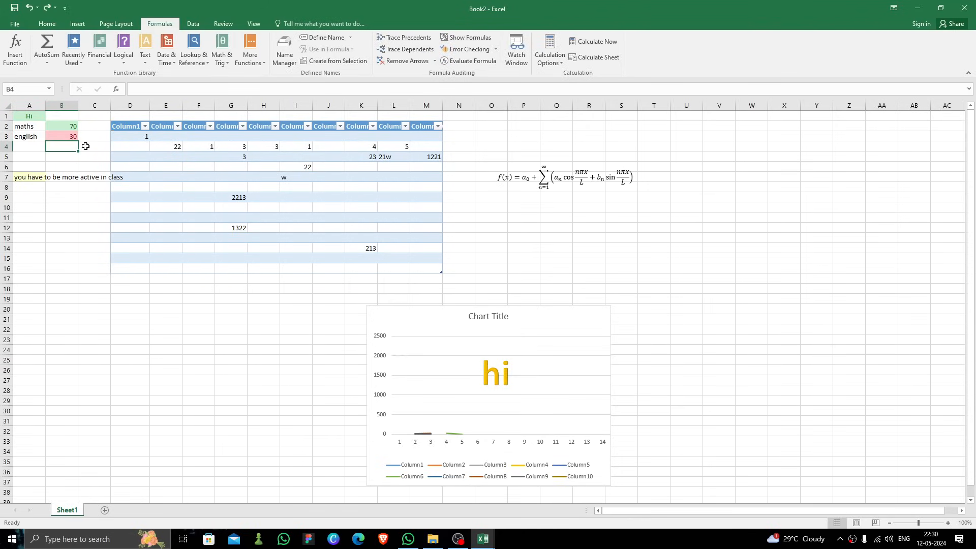
left_click(55, 63)
left_click(71, 80)
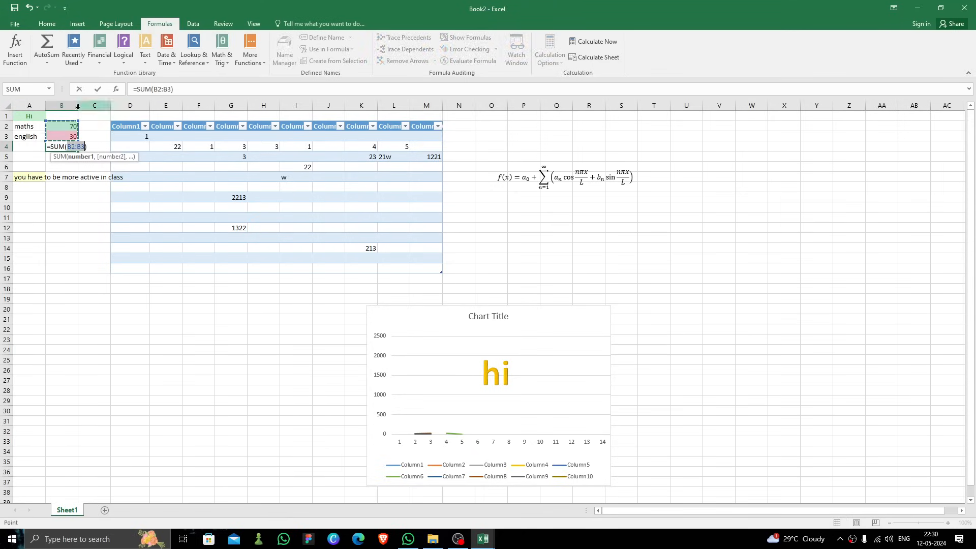
key("Return")
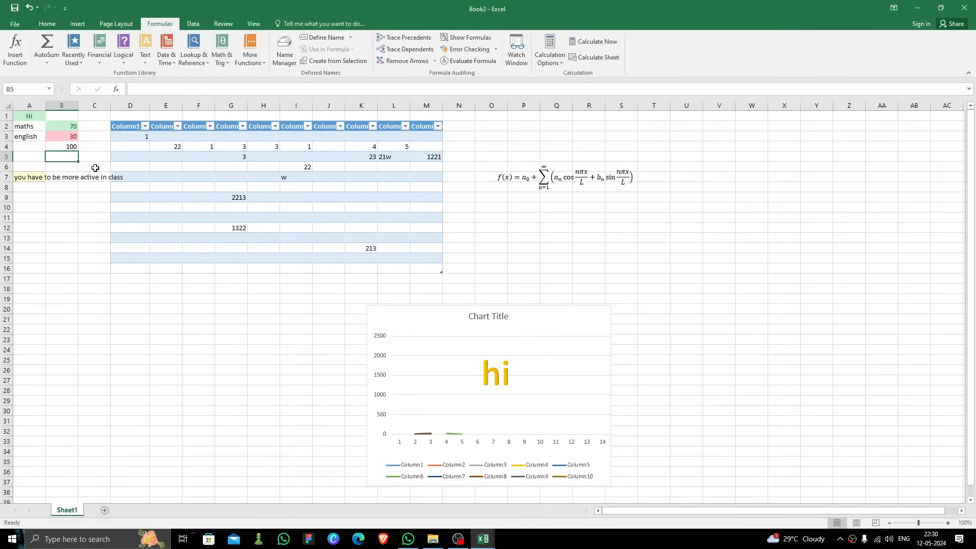
Step: Clear B4 and calculate the average of the maths and english scores there with AutoSum Average
left_click(67, 149)
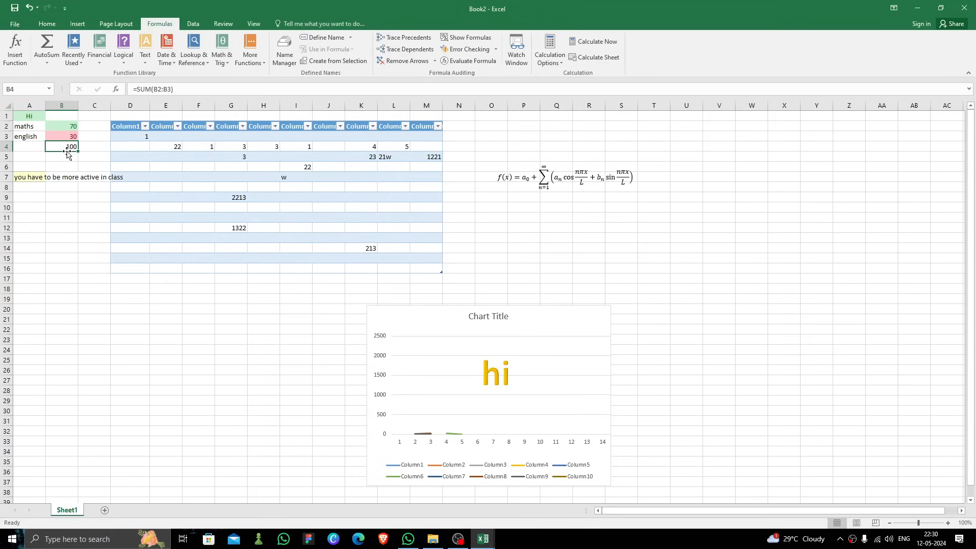
left_click(89, 159)
left_click(77, 149)
key("BackSpace")
left_click(48, 62)
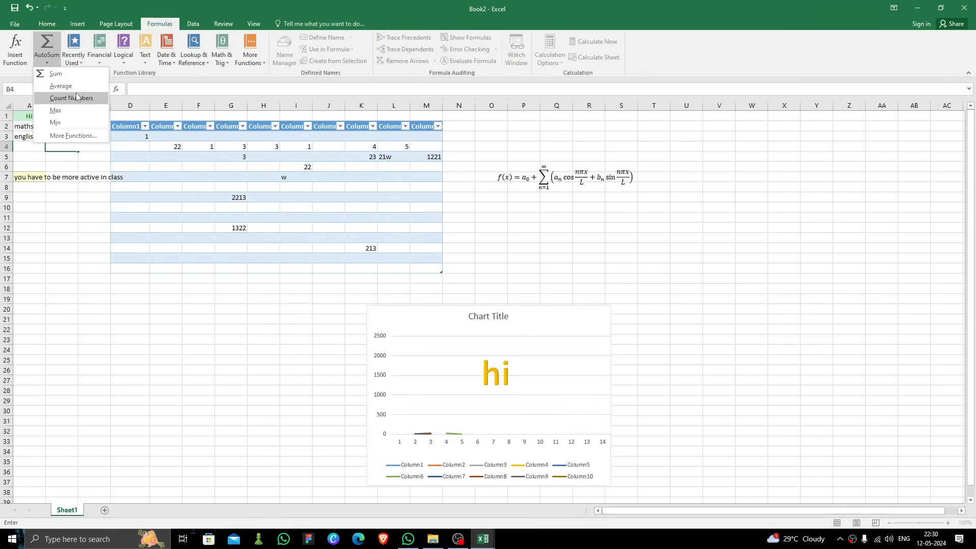
key("Escape")
left_click(72, 127)
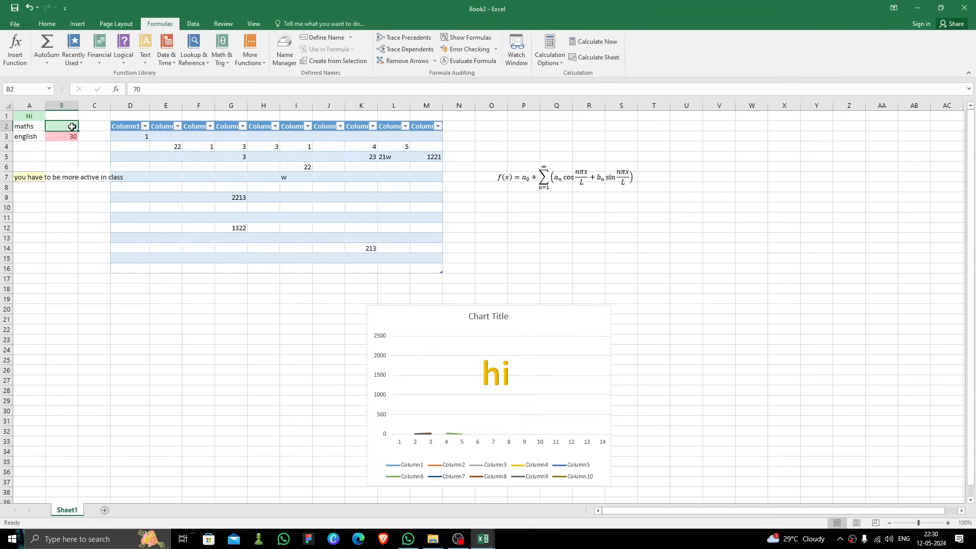
left_click_drag(73, 127, 71, 138)
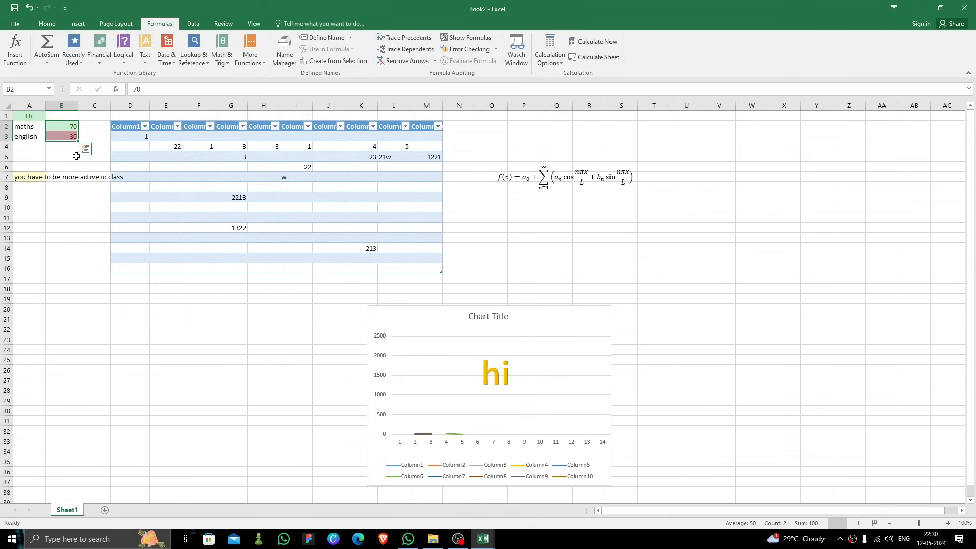
left_click(76, 156)
left_click(67, 149)
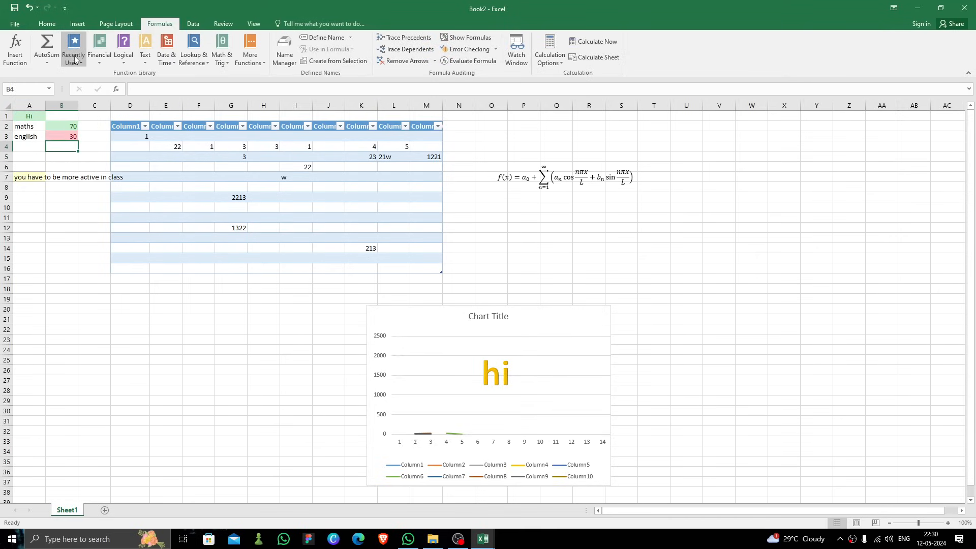
left_click(47, 63)
left_click(69, 87)
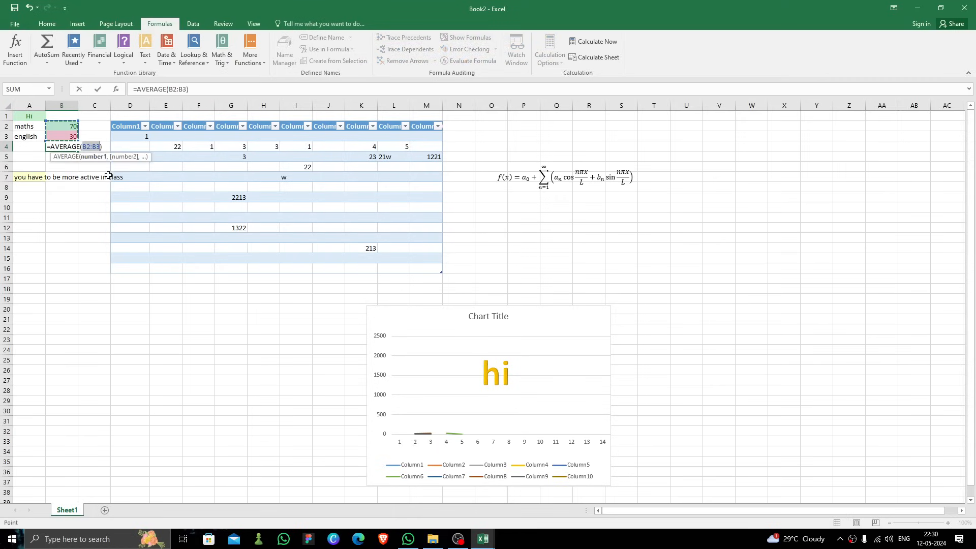
key("Return")
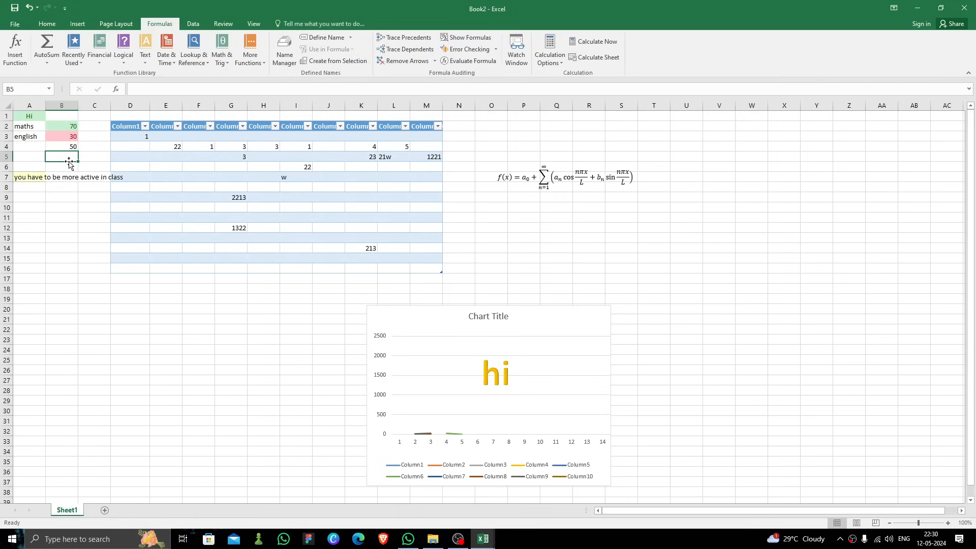
left_click(84, 148)
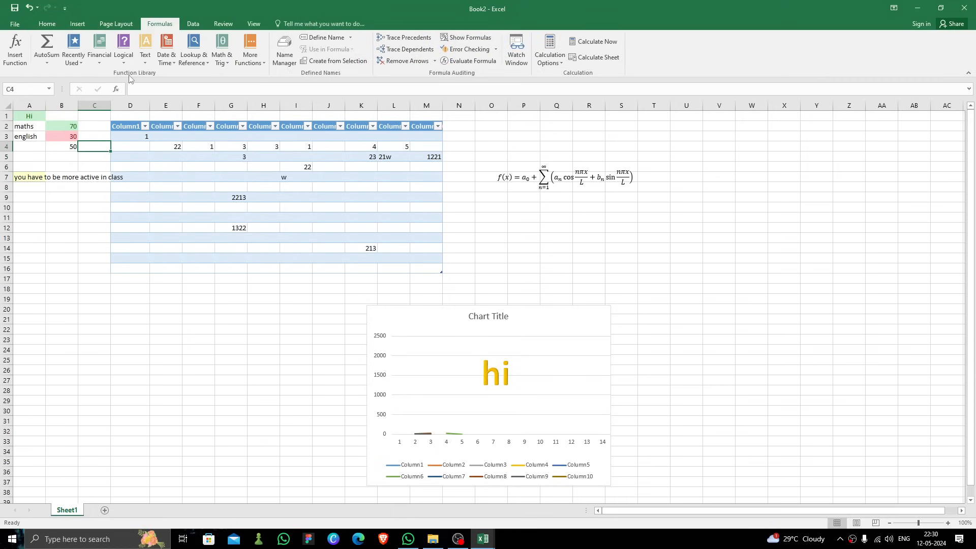
left_click(124, 58)
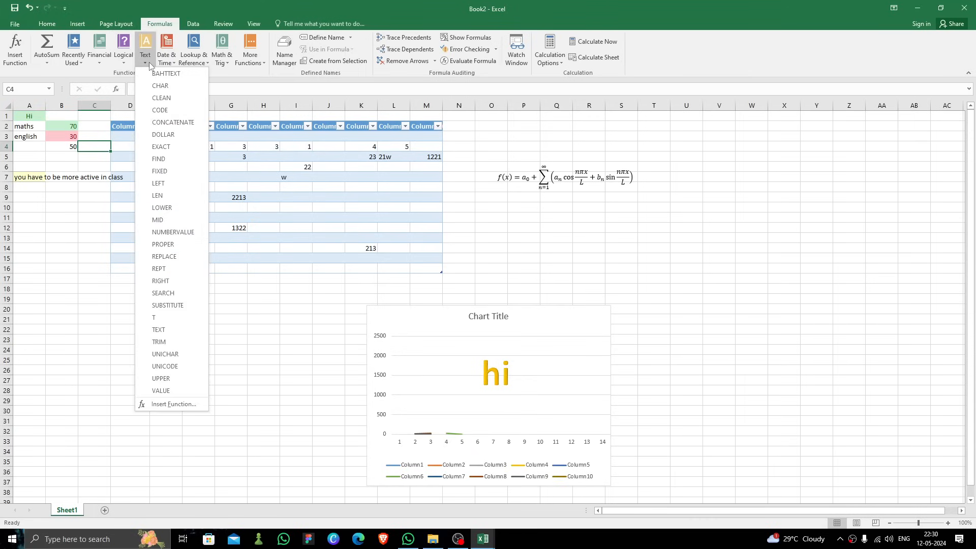
mouse_move(168, 59)
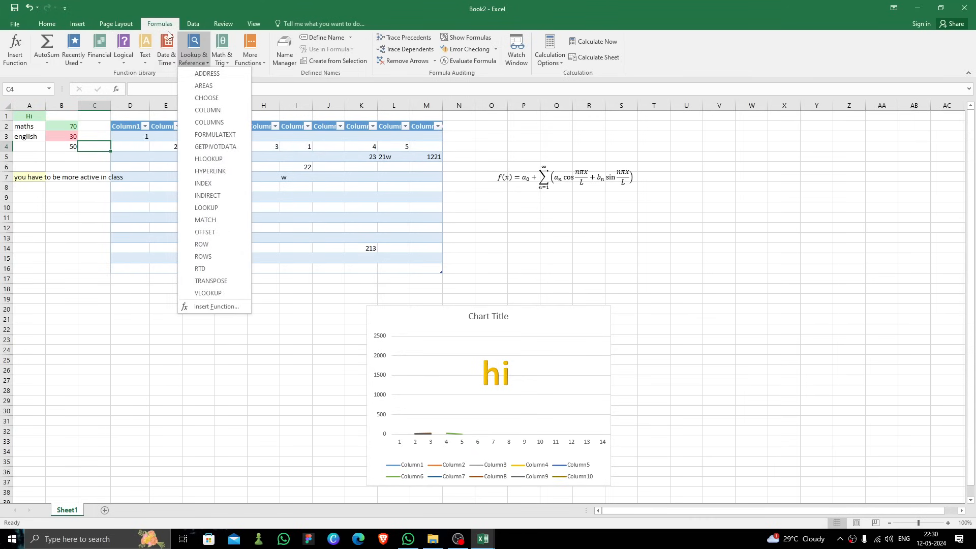
left_click(191, 27)
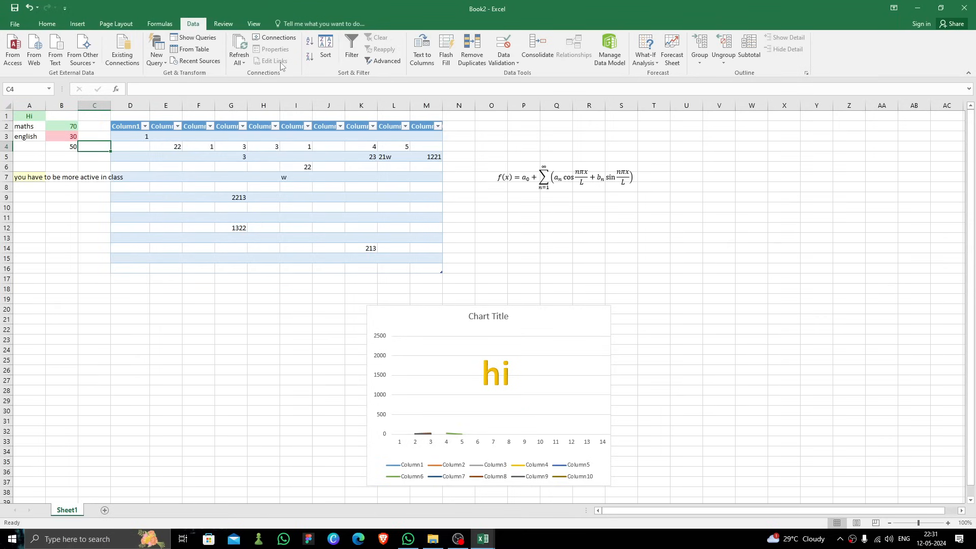
left_click(255, 26)
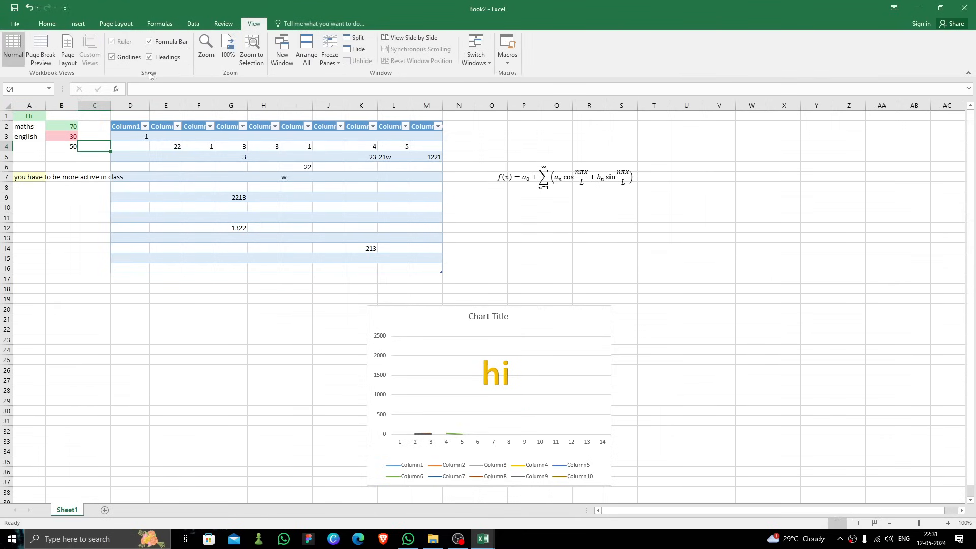
Step: Try zooming the sheet to the selection and to 200 %, and return to 100 % zoom
left_click(252, 54)
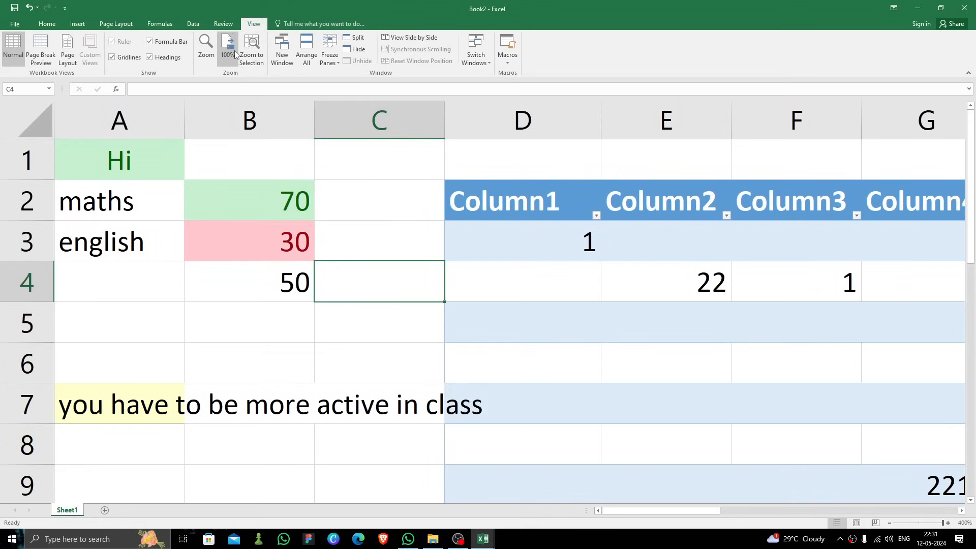
left_click(209, 50)
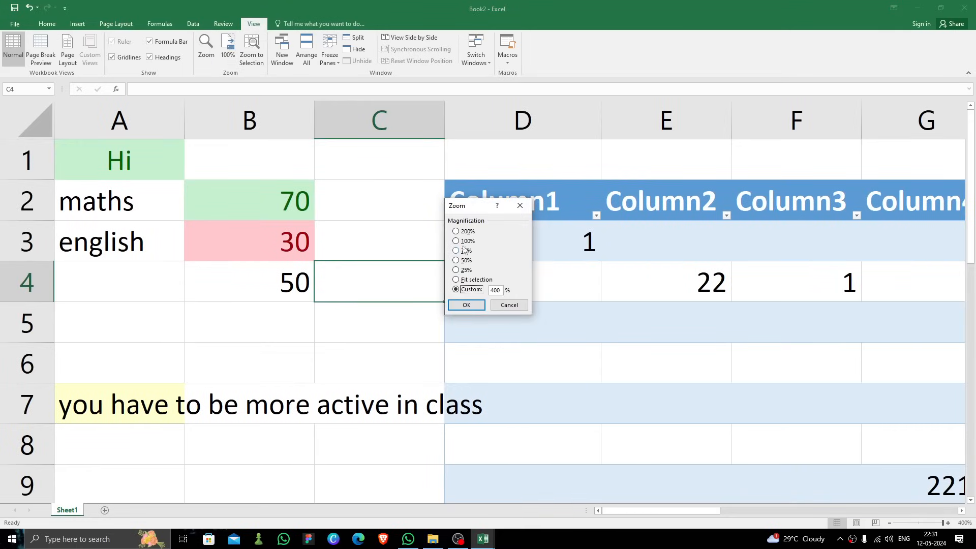
left_click(456, 231)
left_click(466, 305)
scroll(276, 242, "down", 1)
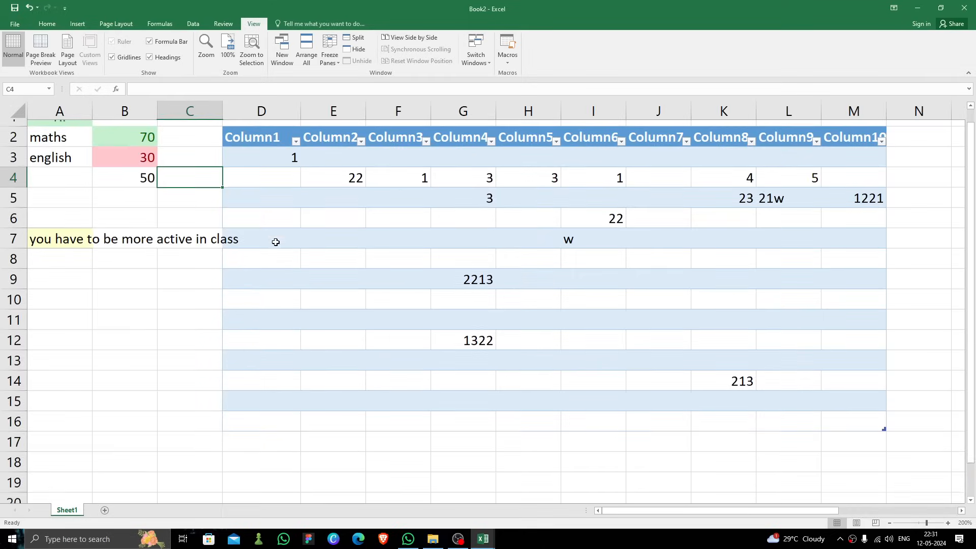
scroll(276, 242, "down", 1)
scroll(283, 255, "up", 1)
left_click(252, 51)
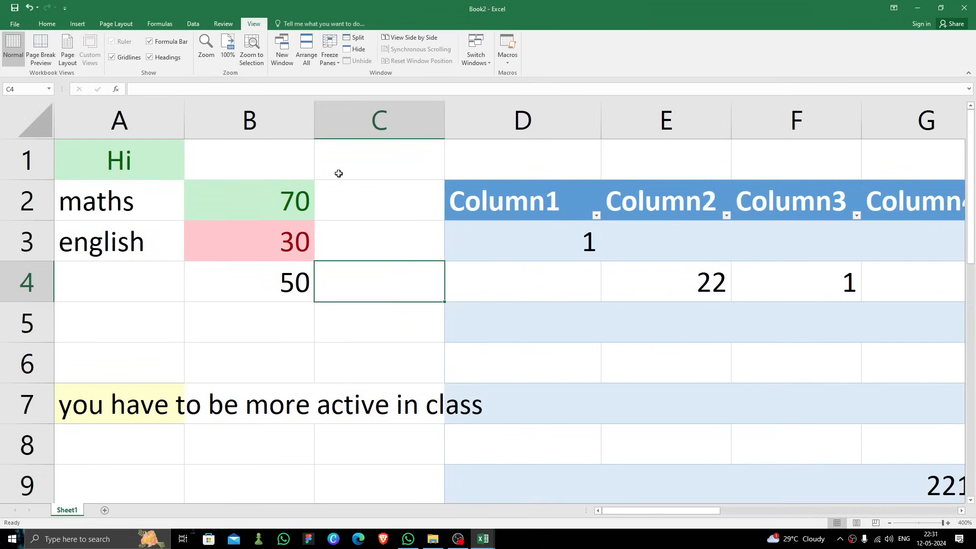
left_click(228, 51)
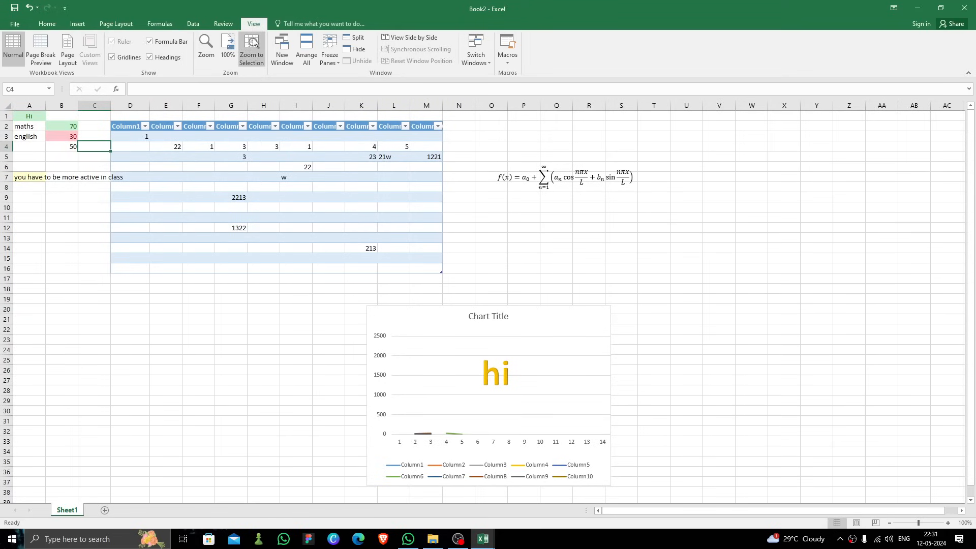
Step: Freeze the panes at the selected cell C4
left_click(306, 57)
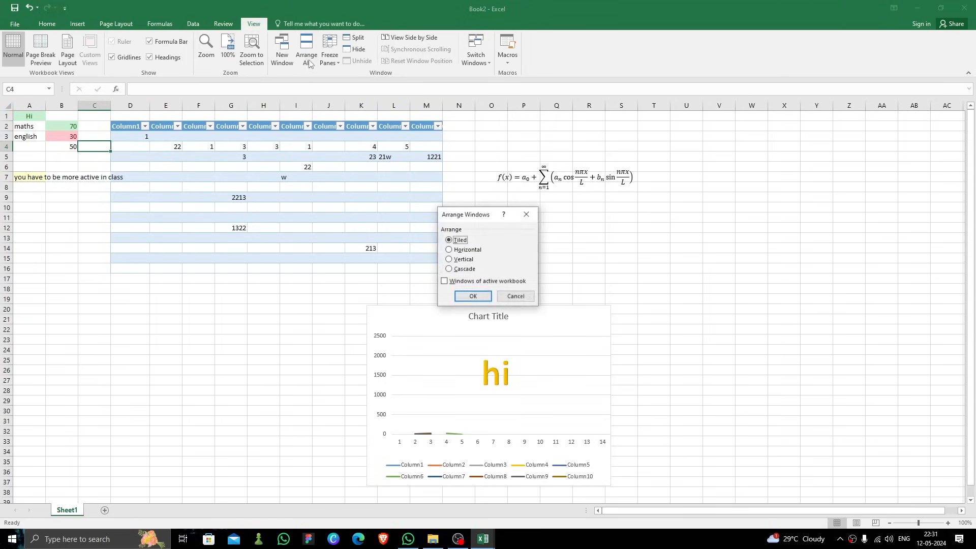
left_click(516, 296)
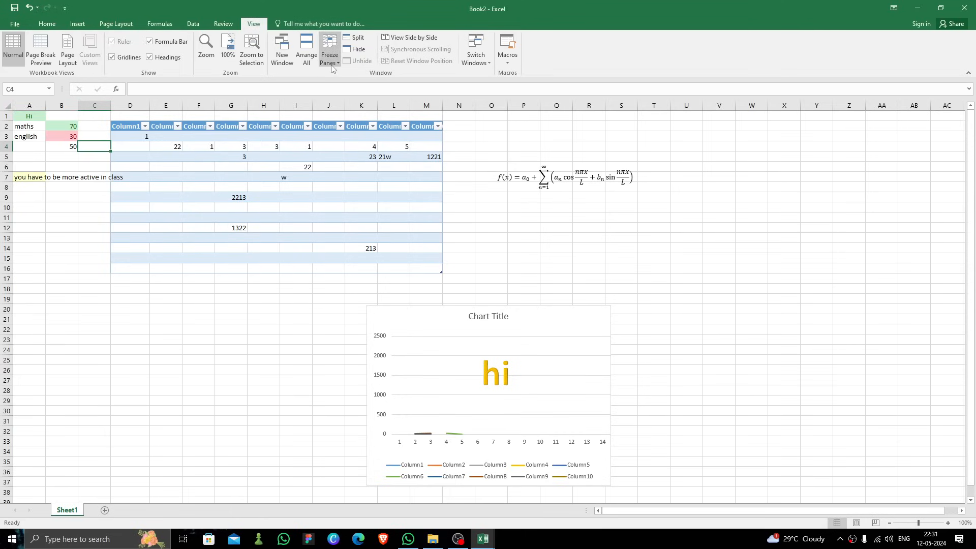
left_click(330, 57)
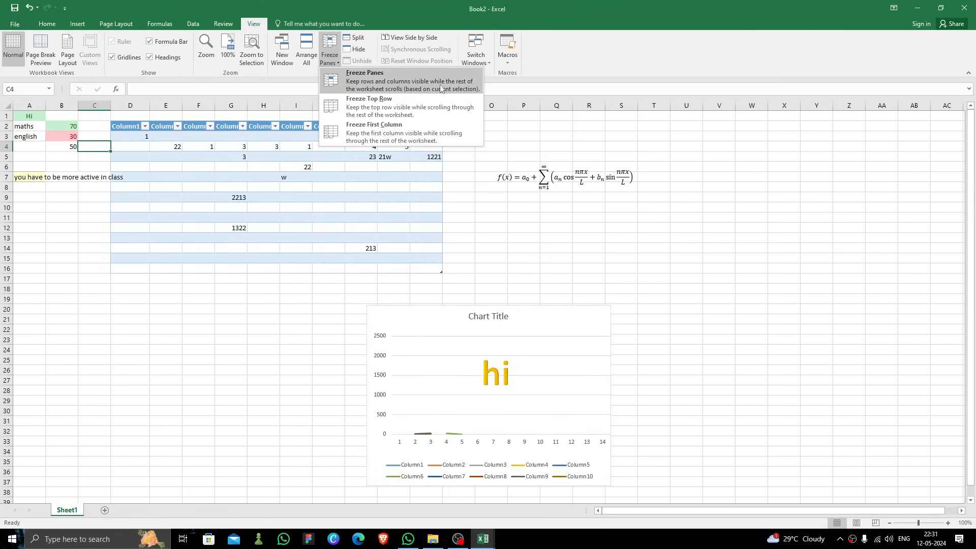
left_click(326, 81)
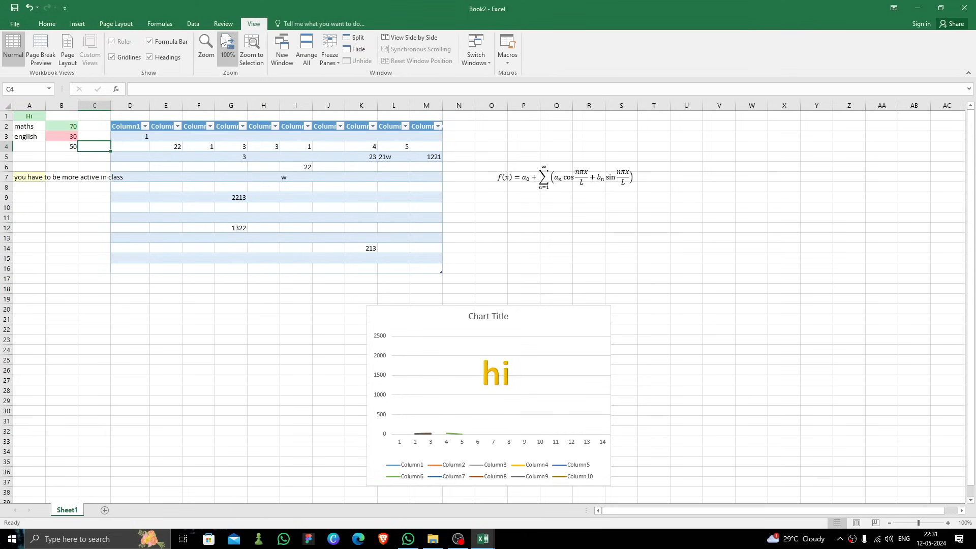
left_click(196, 24)
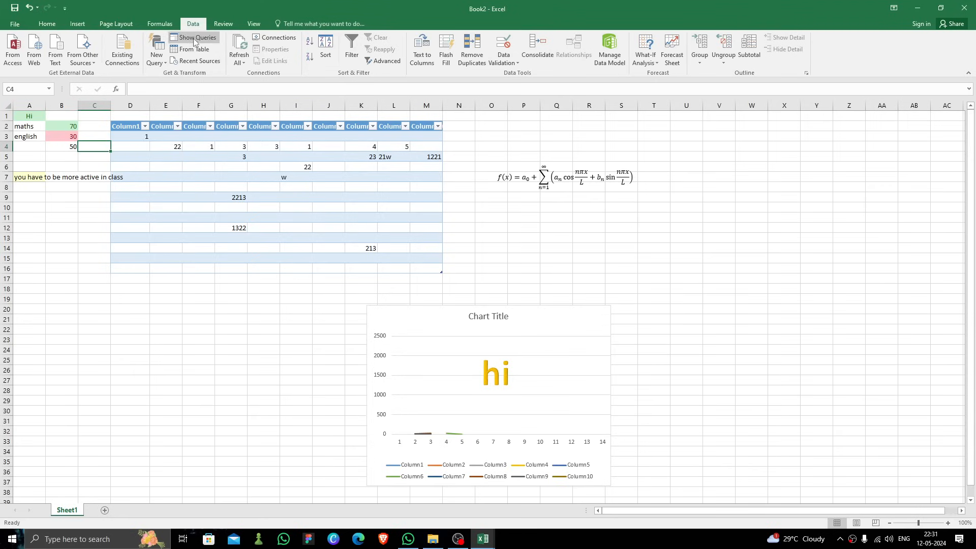
left_click(160, 63)
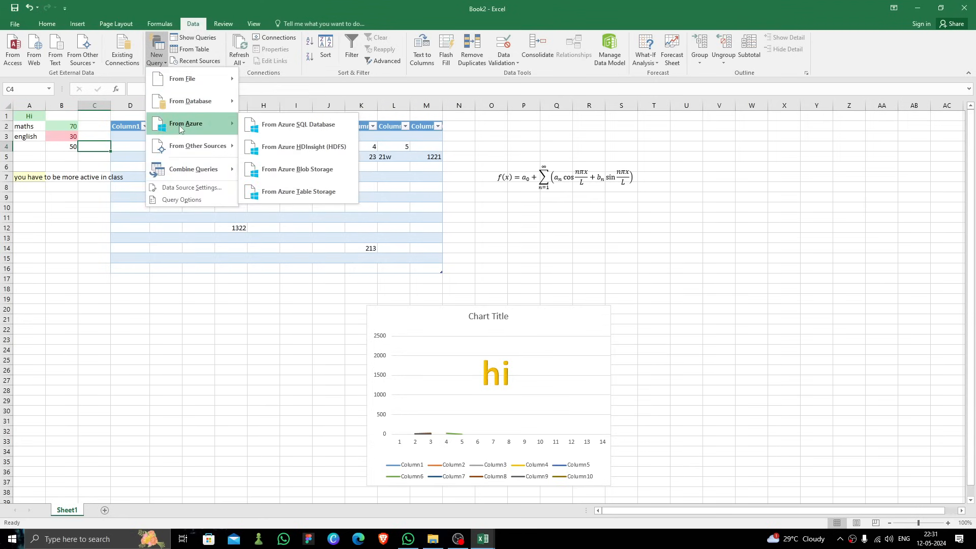
mouse_move(203, 147)
mouse_move(201, 172)
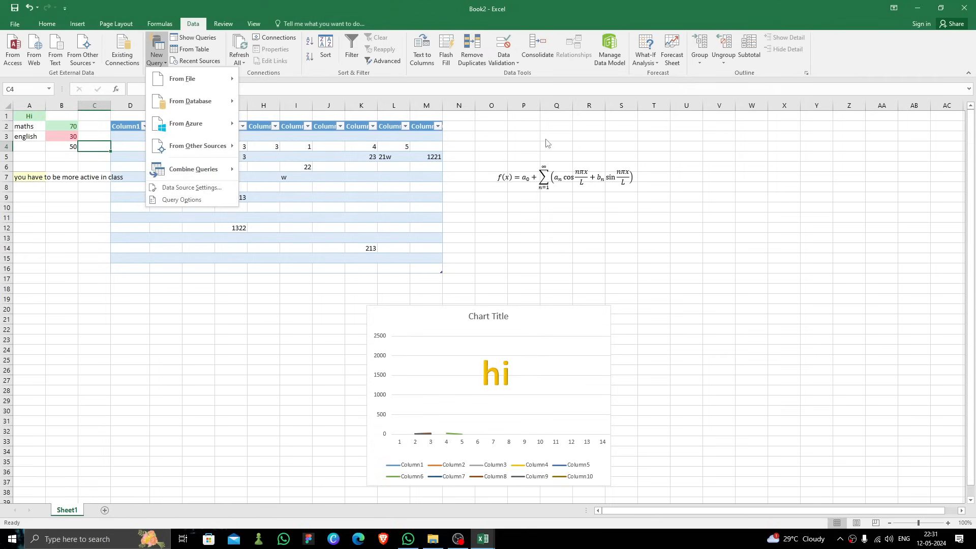
left_click(468, 136)
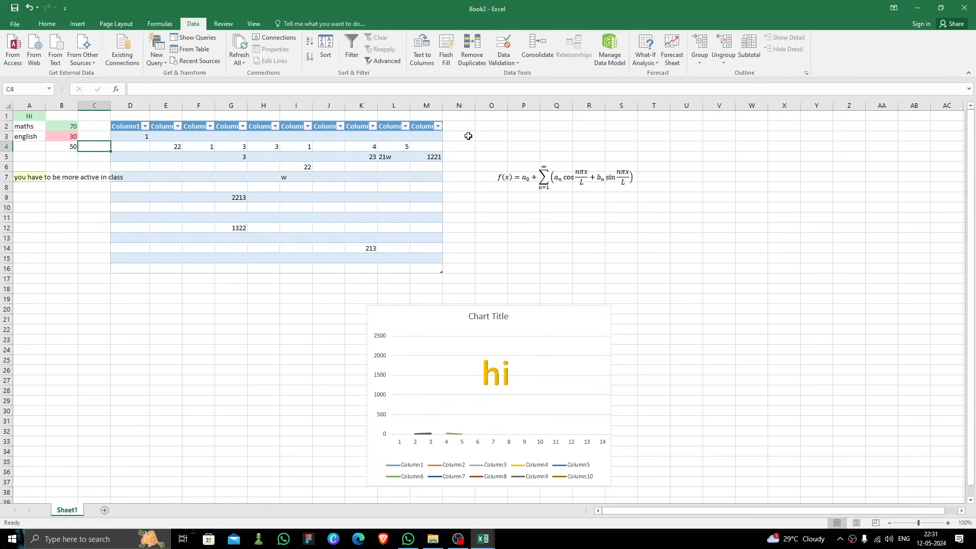
Step: Turn on Show Formulas and inspect the AVERAGE formula in cell B4
left_click(160, 25)
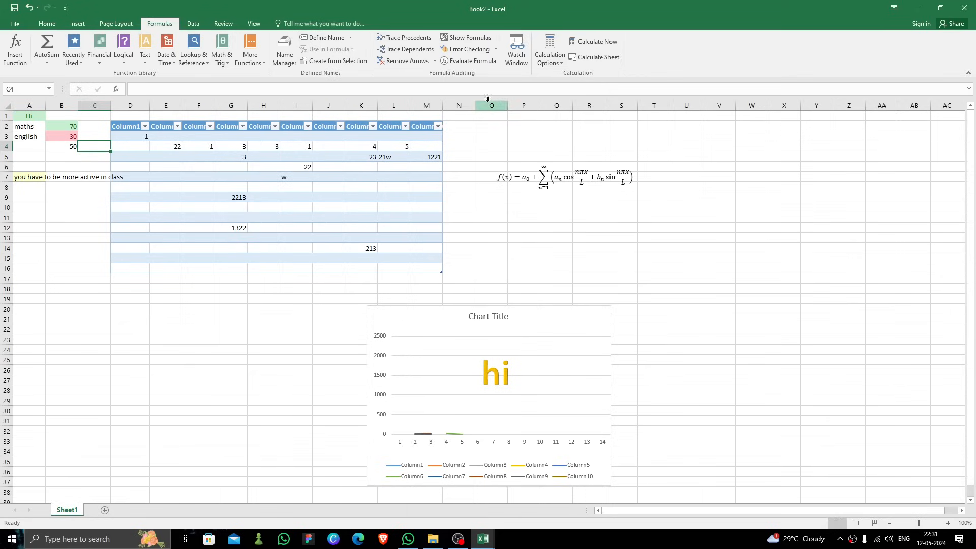
left_click(465, 37)
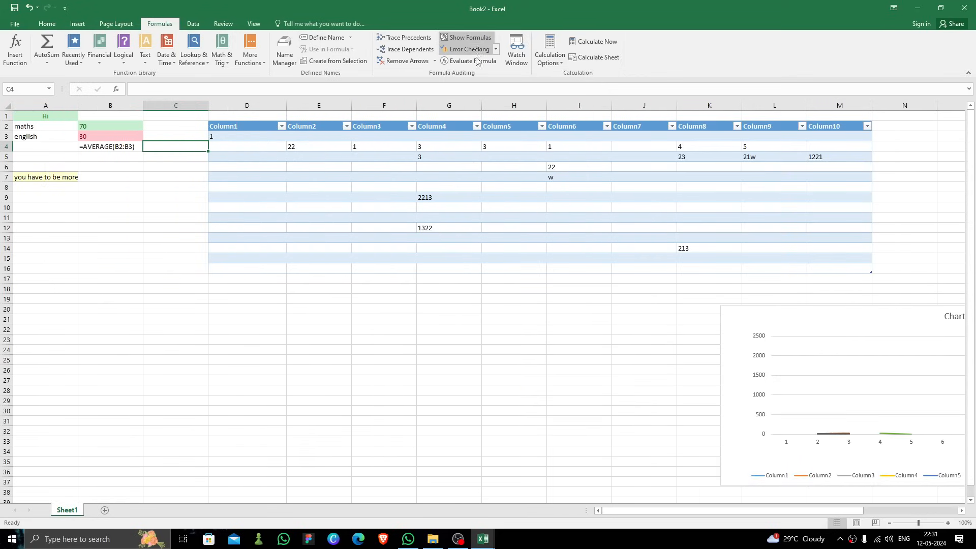
left_click(124, 146)
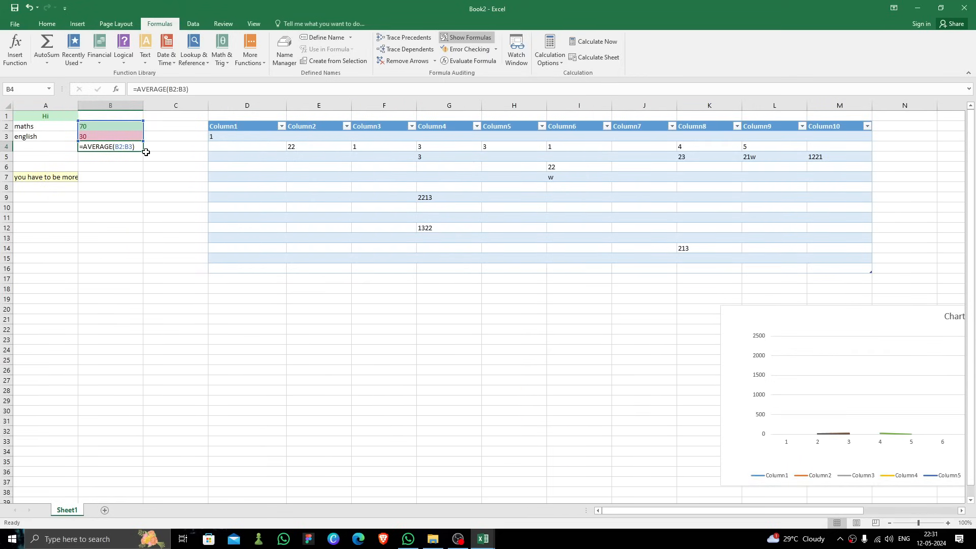
key("Return")
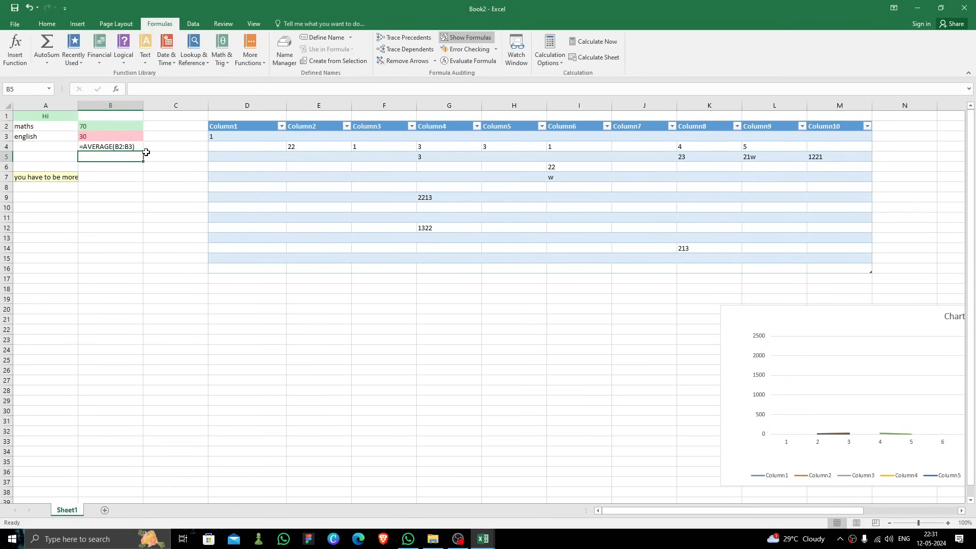
left_click(127, 149)
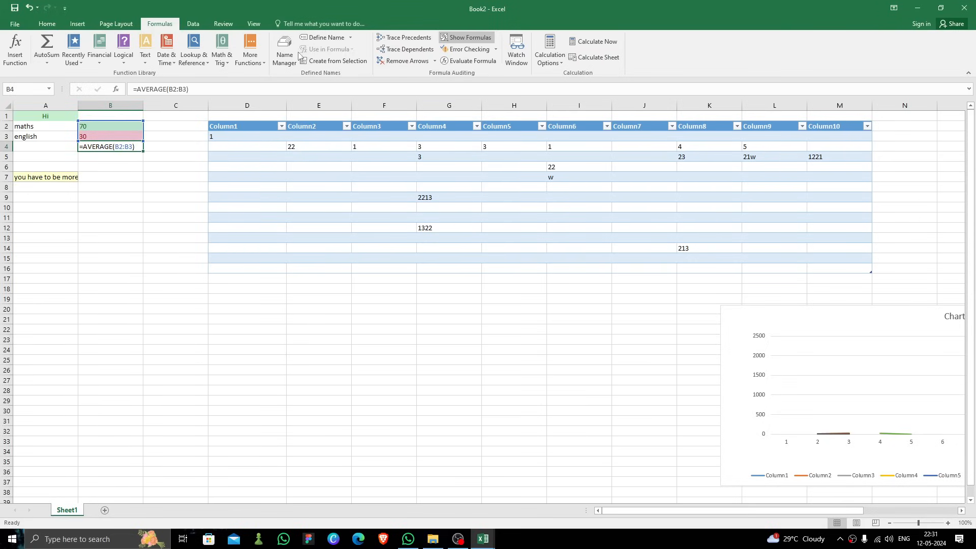
key("Return")
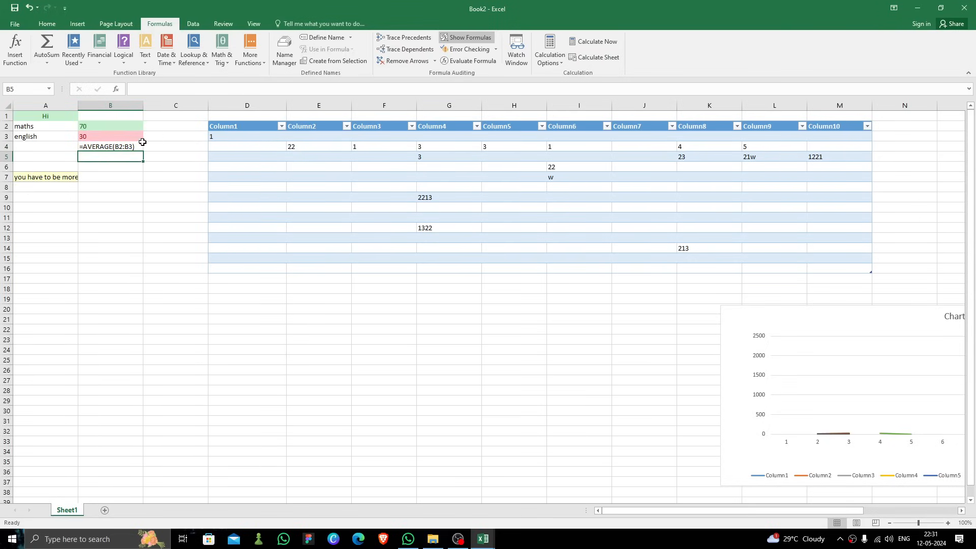
left_click(126, 148)
double_click(127, 148)
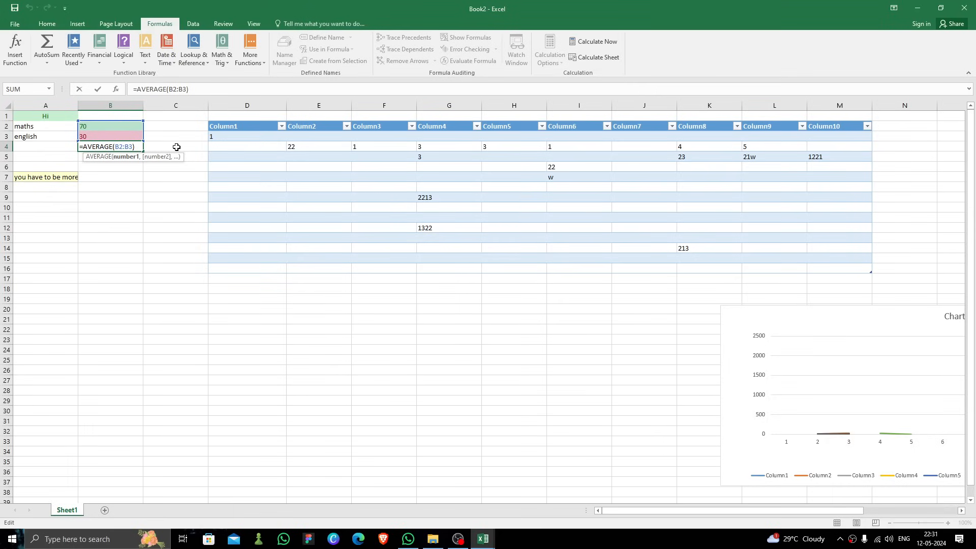
key("Return")
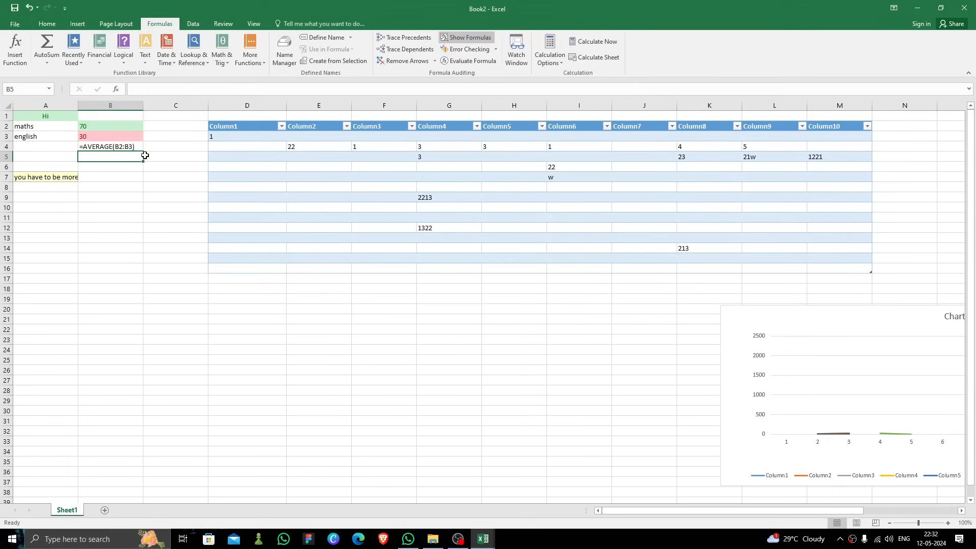
left_click(166, 200)
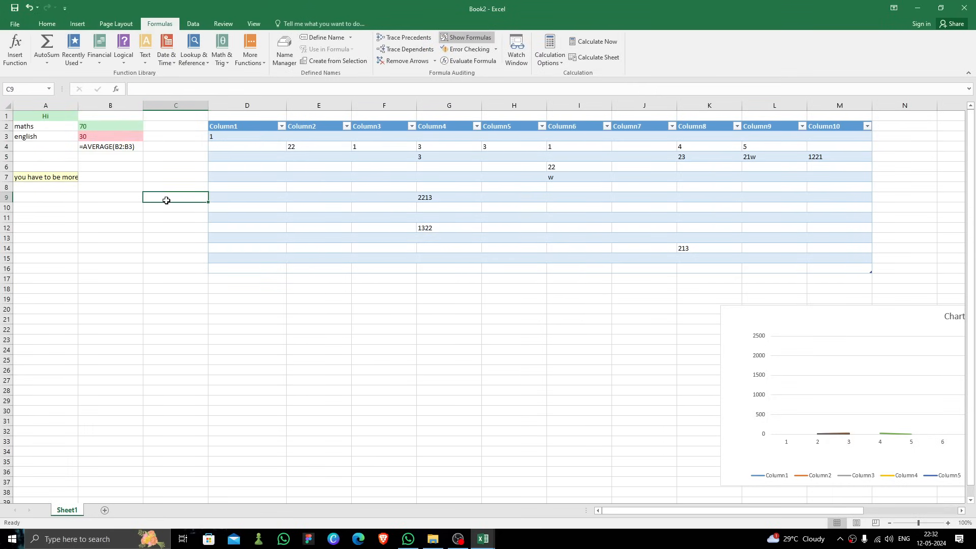
left_click(116, 24)
left_click(47, 24)
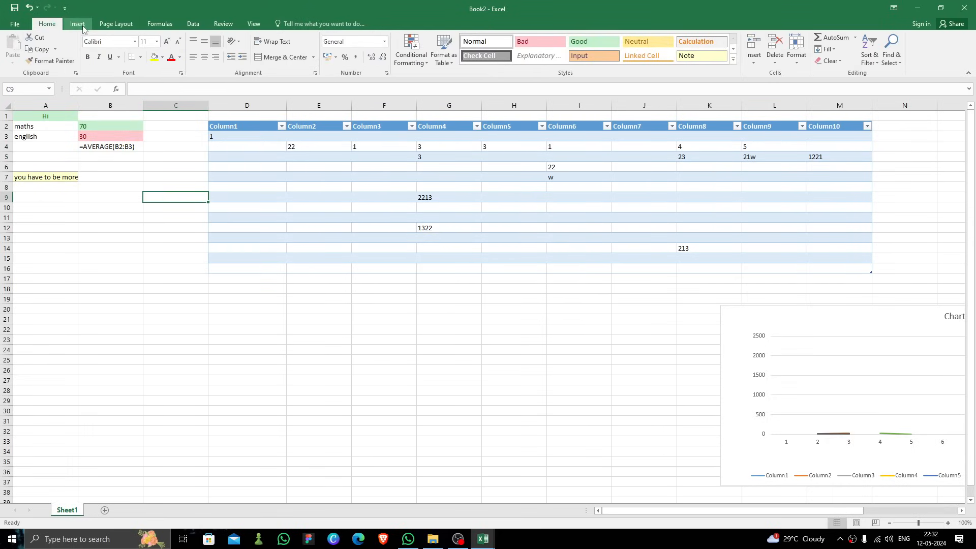
left_click_drag(613, 513, 533, 522)
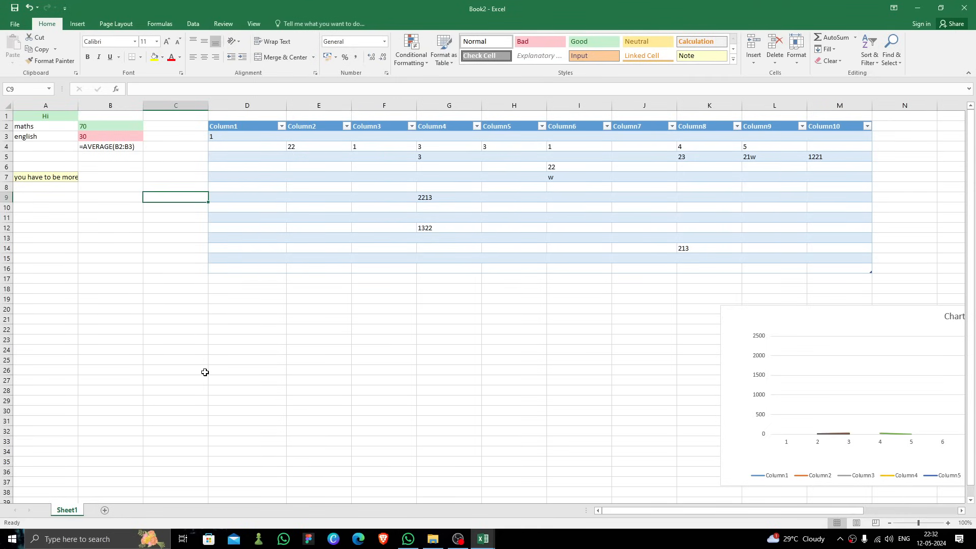